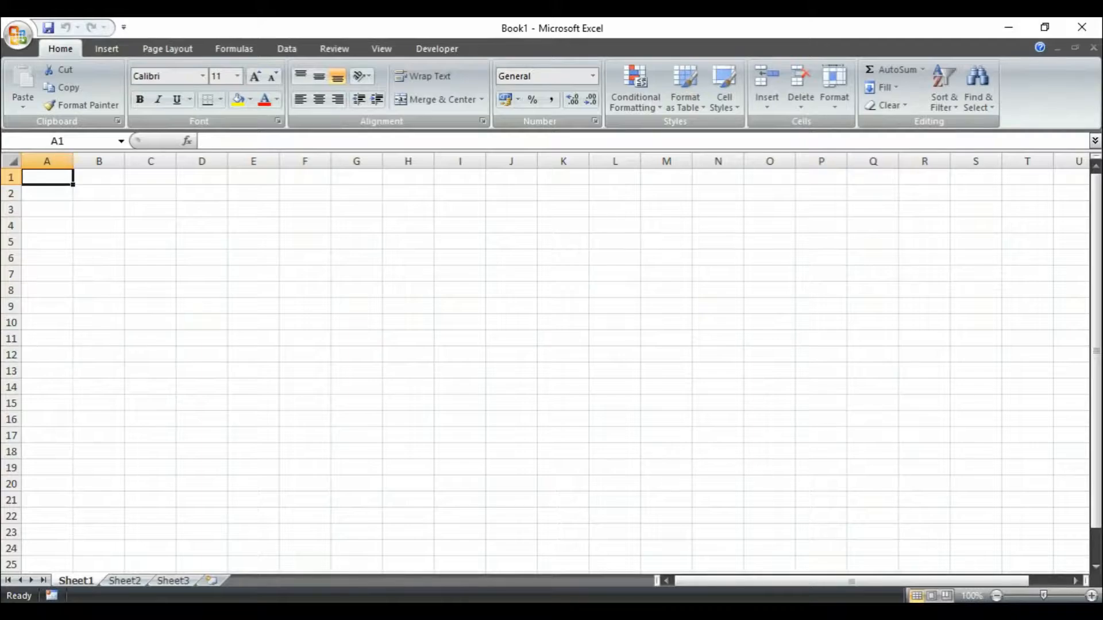
# Launch the On-Screen Keyboard by searching 'osk' from the Windows Start menu
pyautogui.press('super')
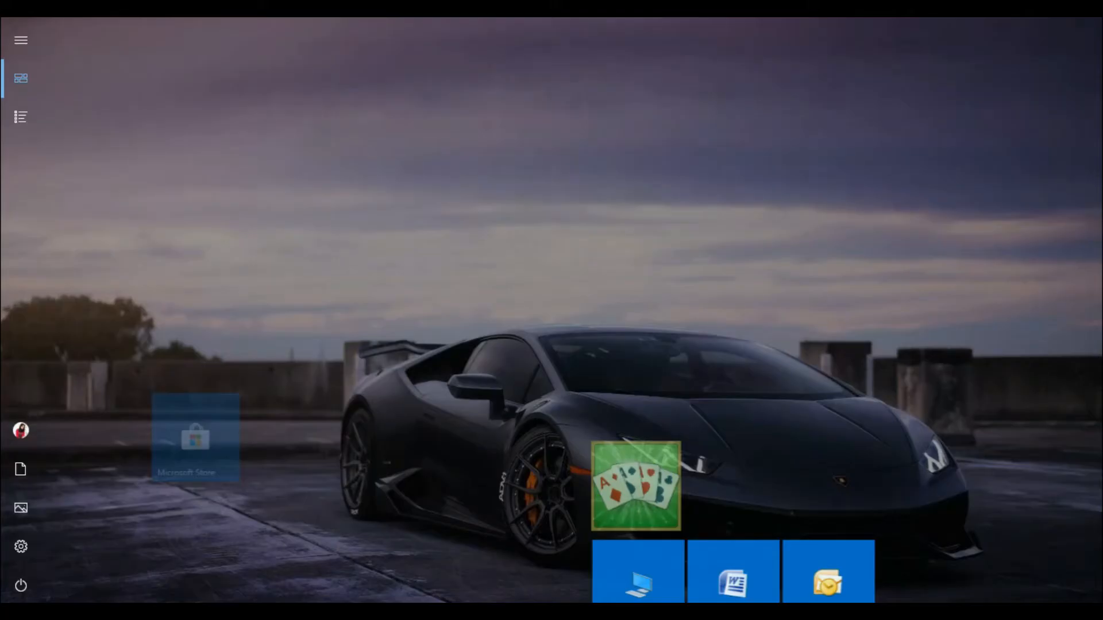
pyautogui.write('os')
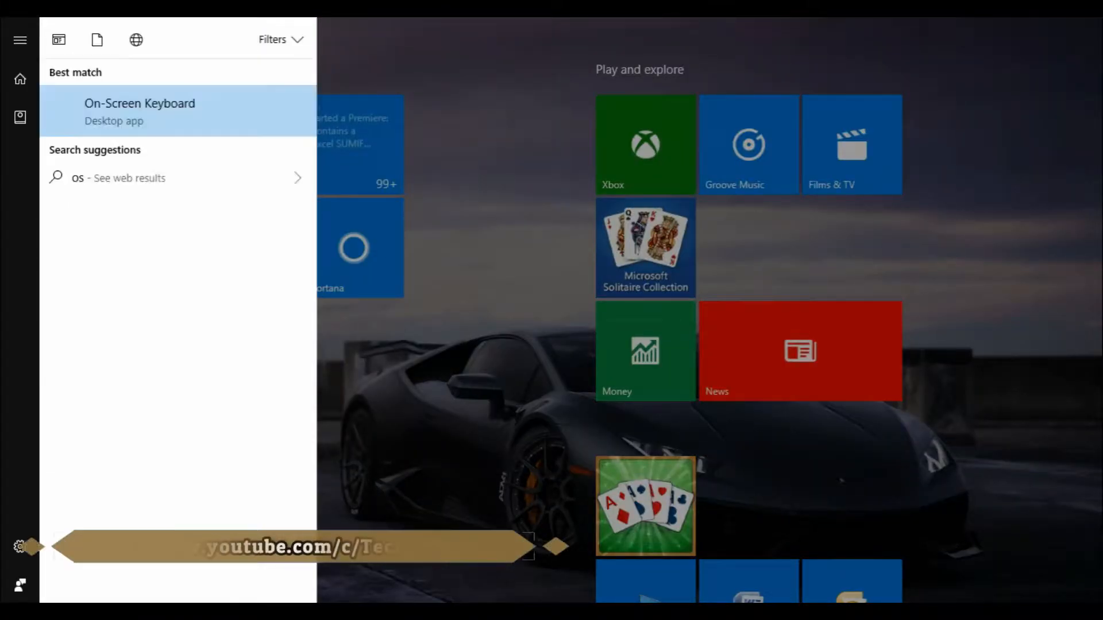
pyautogui.write('k')
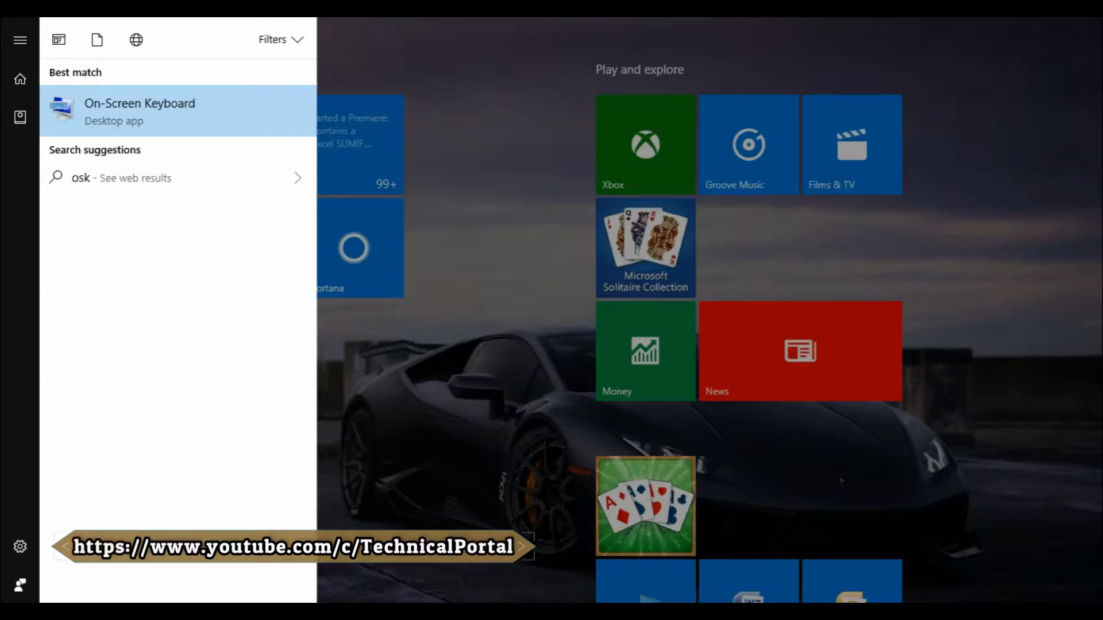
pyautogui.press('Return')
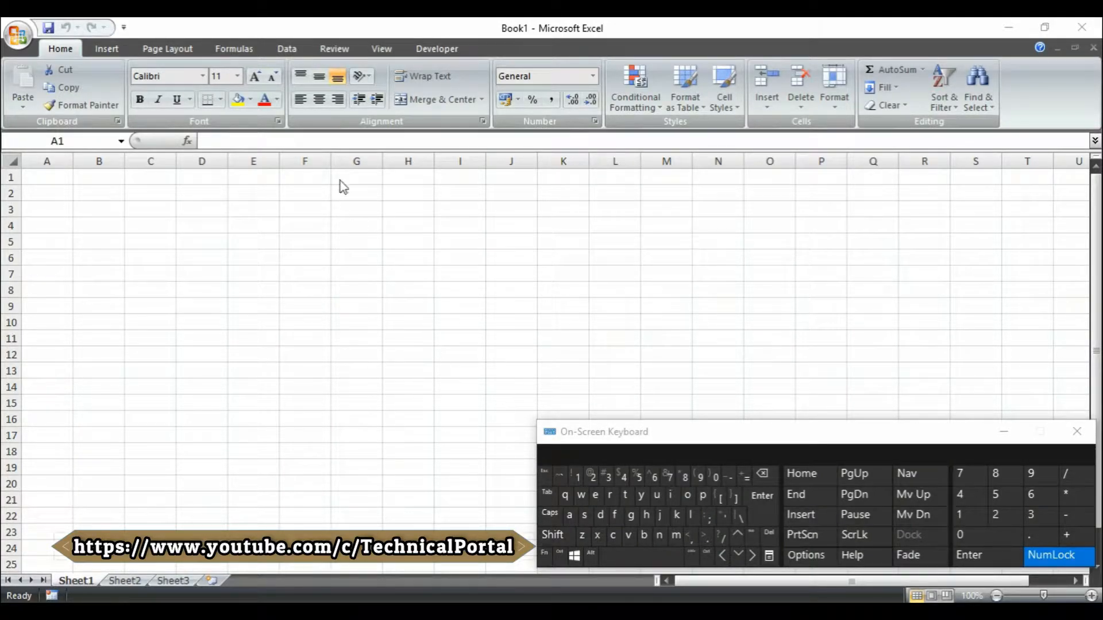
# Open the recent workbook '36 Sum if greater than' from Excel's Office menu
pyautogui.click(15, 39)
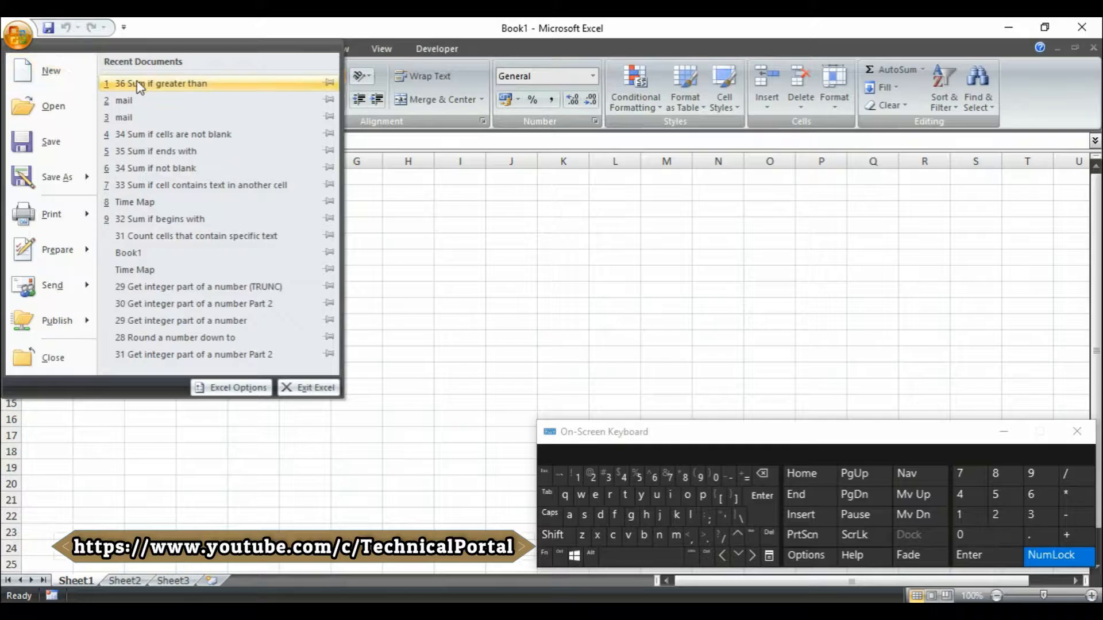
pyautogui.click(137, 82)
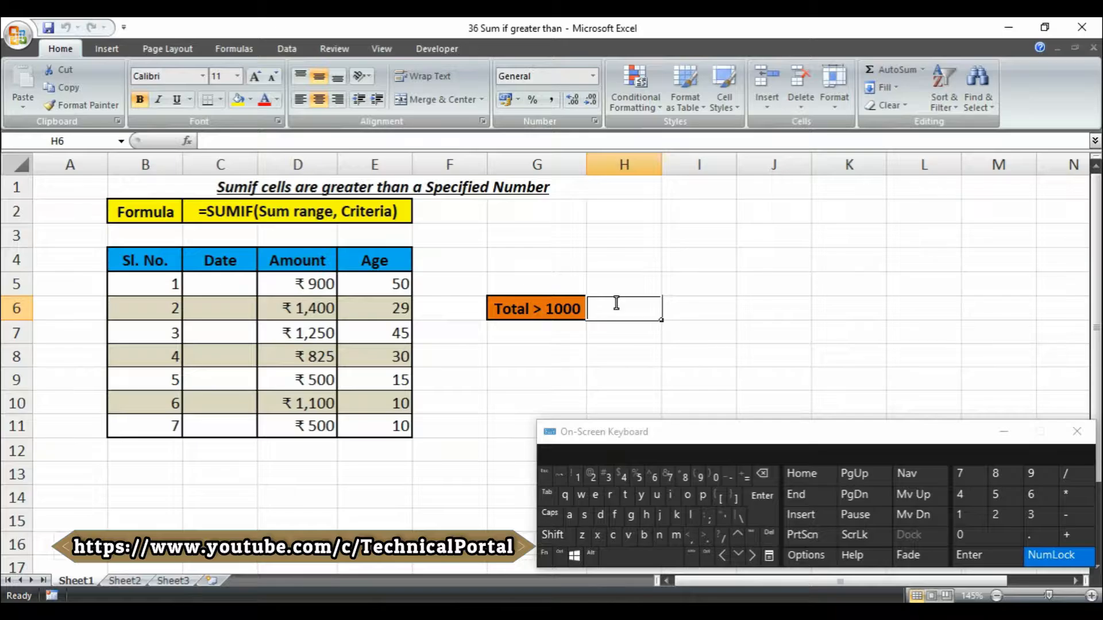
# Enter =SUMIF(D5:D11,">1000") in H6 to total the amounts over 1000 (3750)
pyautogui.write('=')
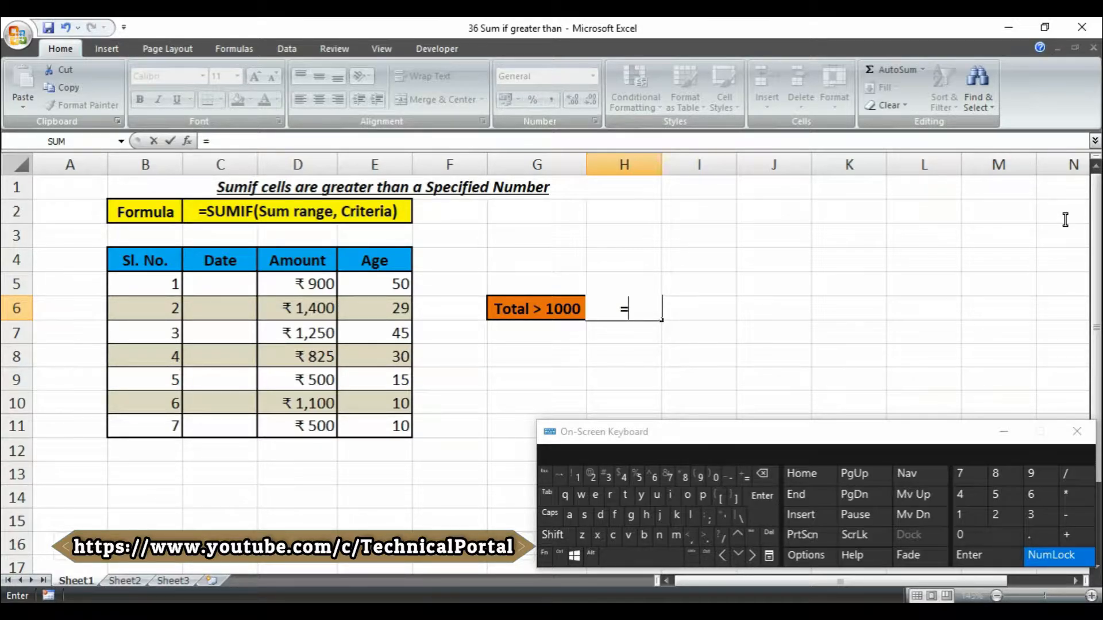
pyautogui.write('=')
pyautogui.press('BackSpace')
pyautogui.write('sumi')
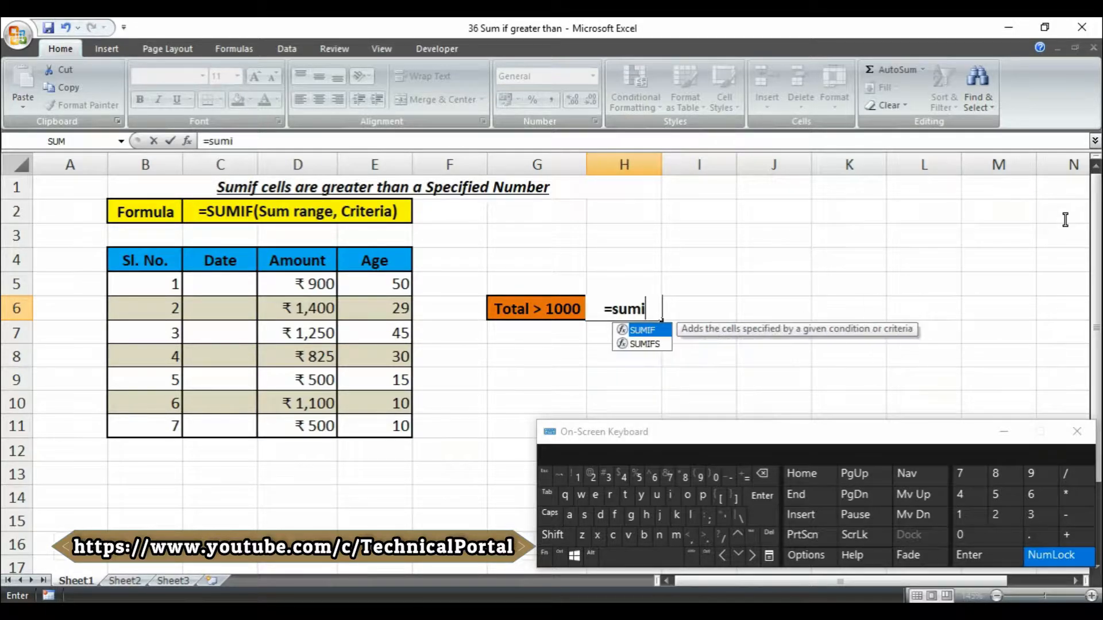
pyautogui.press('Tab')
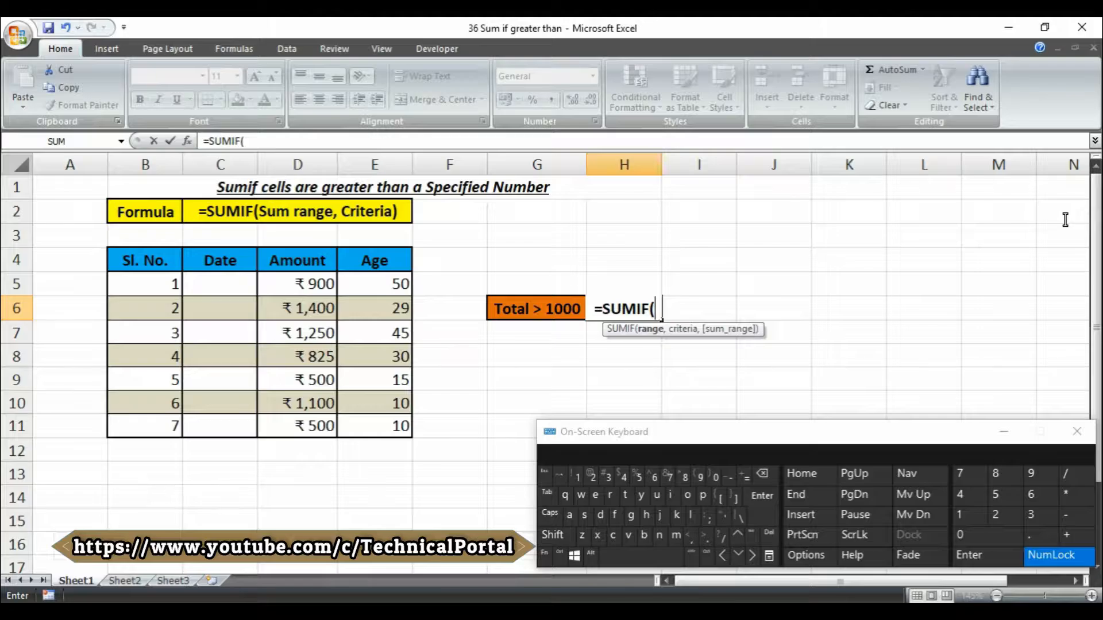
pyautogui.press('capslock')
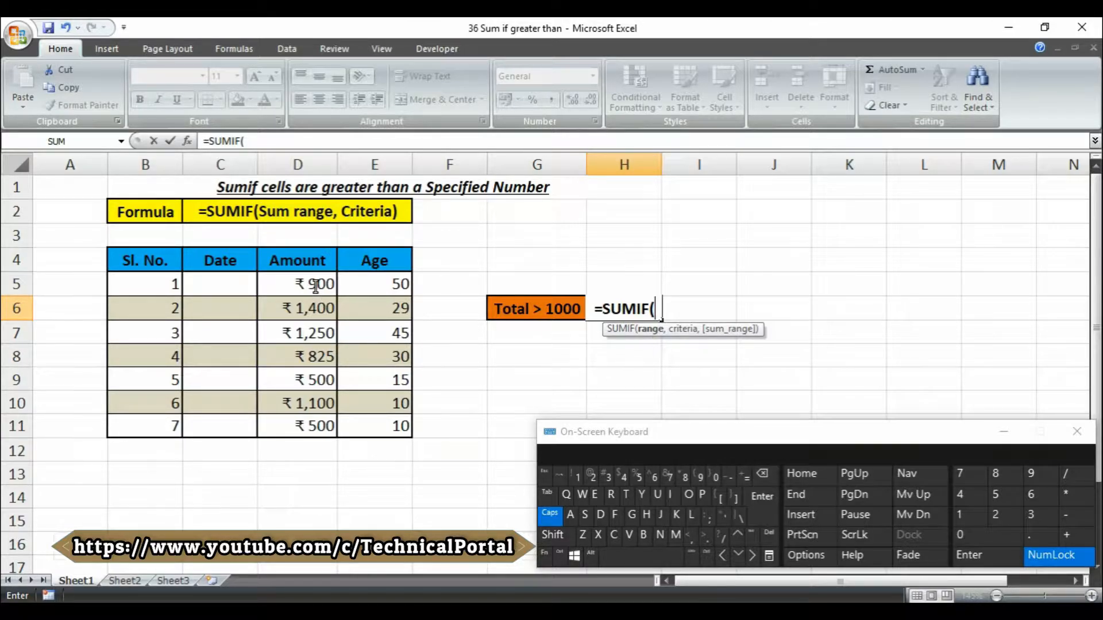
pyautogui.moveTo(315, 287); pyautogui.dragTo(299, 426)
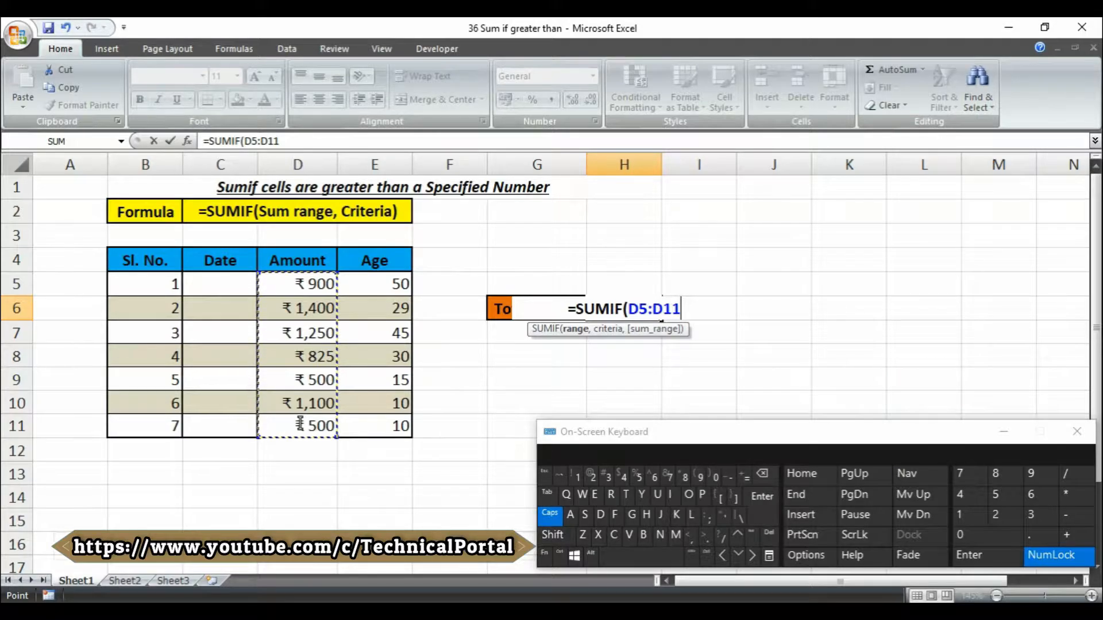
pyautogui.write(',')
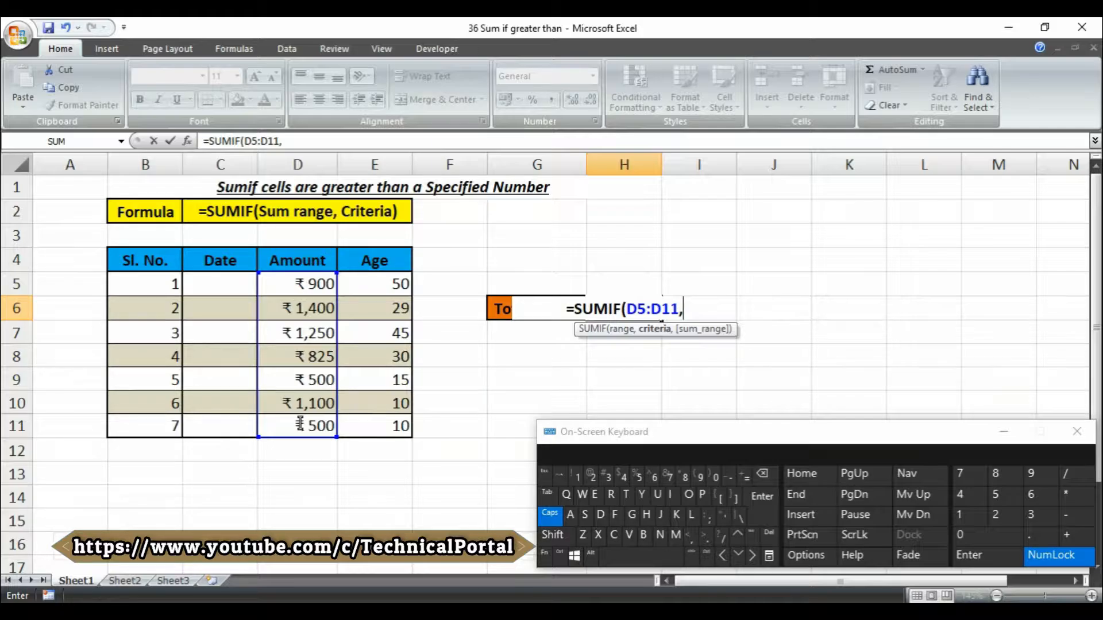
pyautogui.write('"')
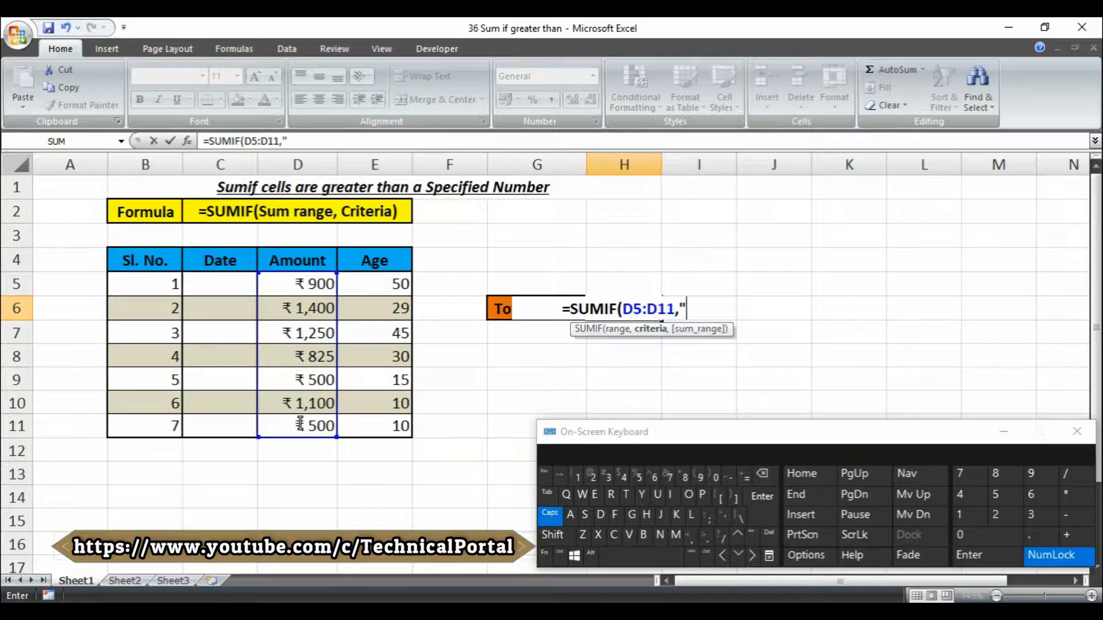
pyautogui.write('>')
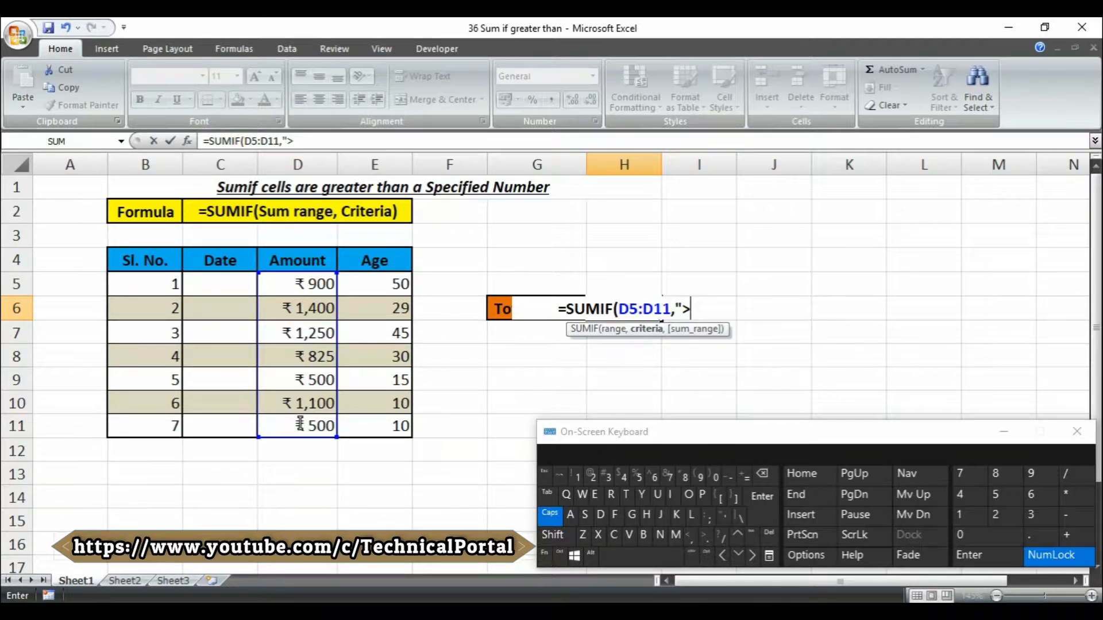
pyautogui.write('1000')
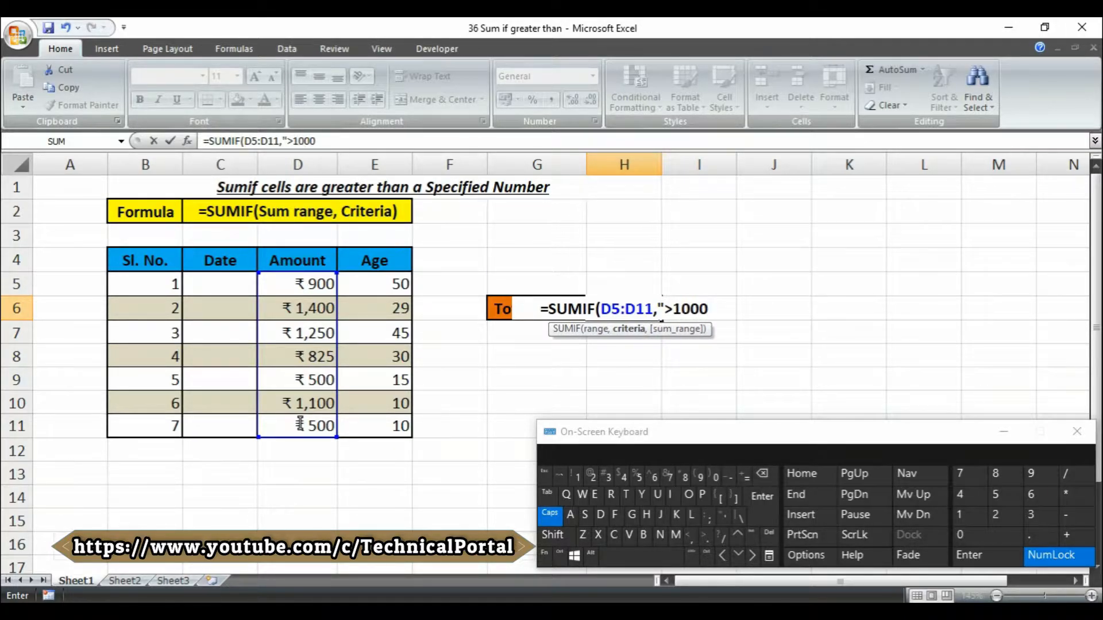
pyautogui.write('"')
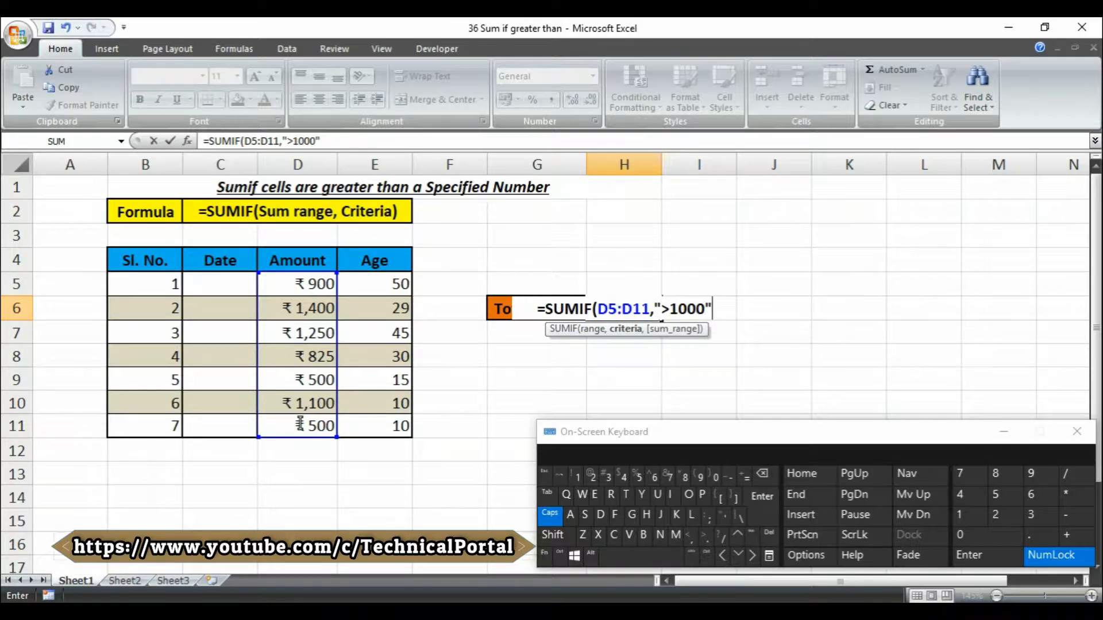
pyautogui.write(')')
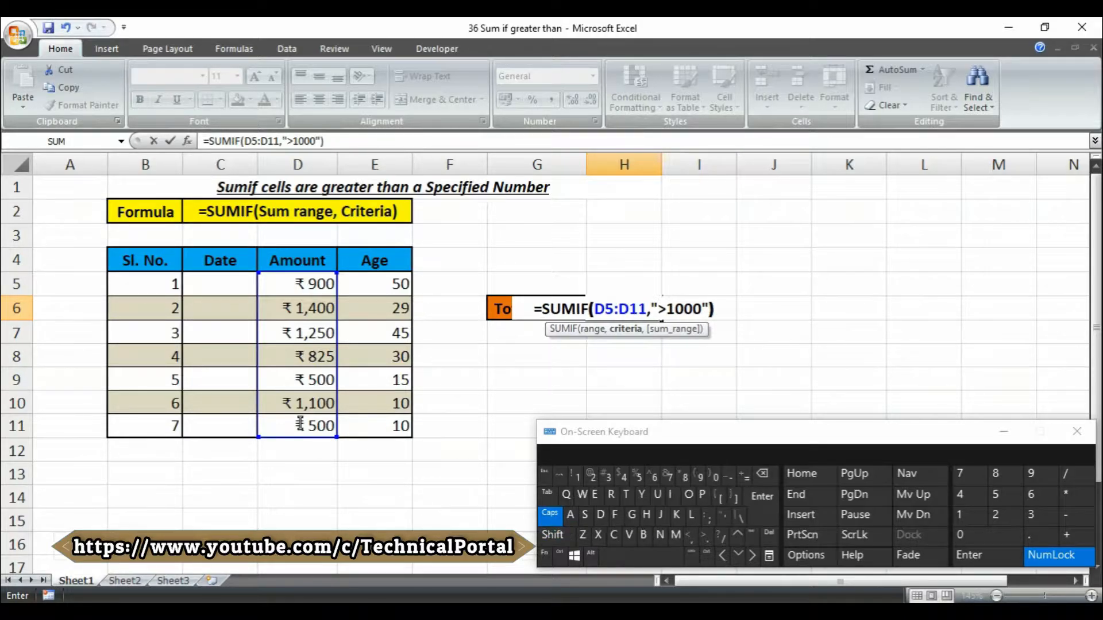
pyautogui.press('Return')
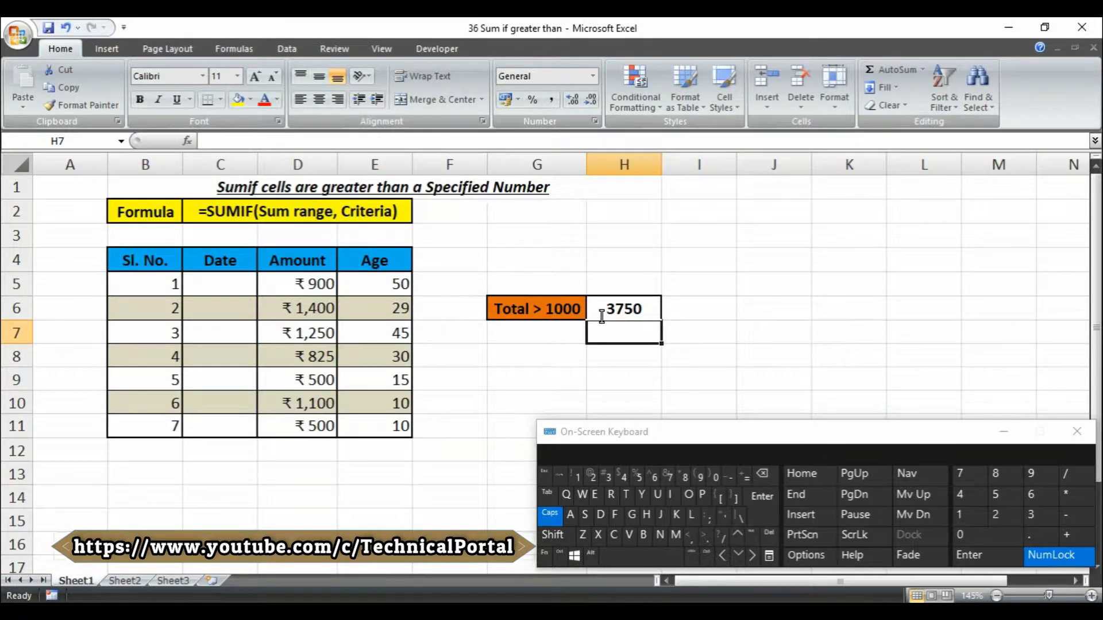
pyautogui.moveTo(309, 287); pyautogui.dragTo(280, 429)
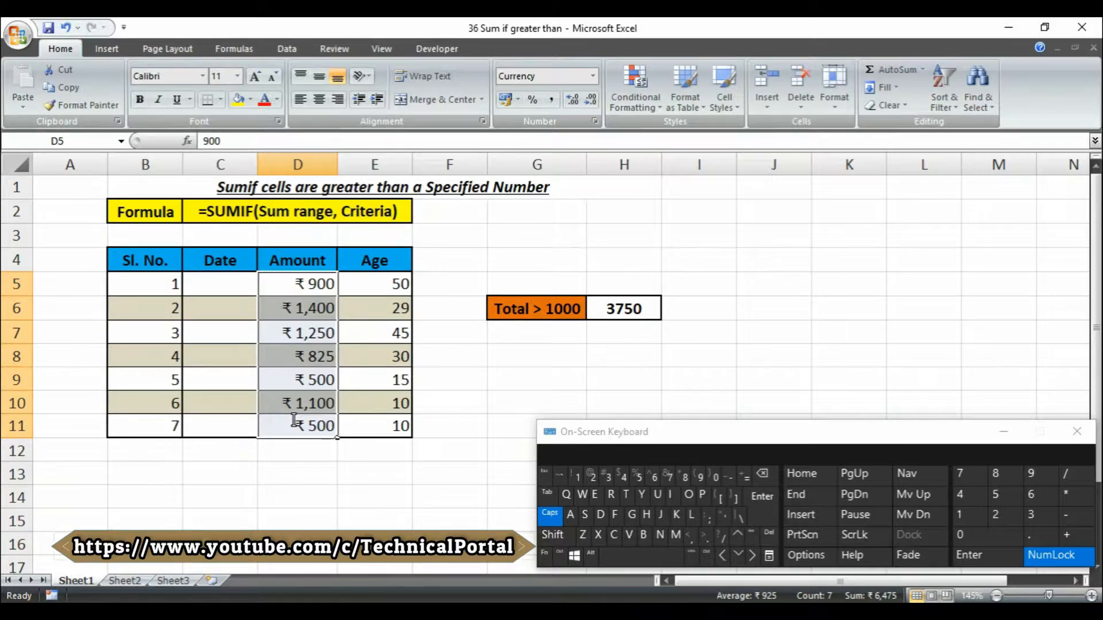
pyautogui.click(620, 307)
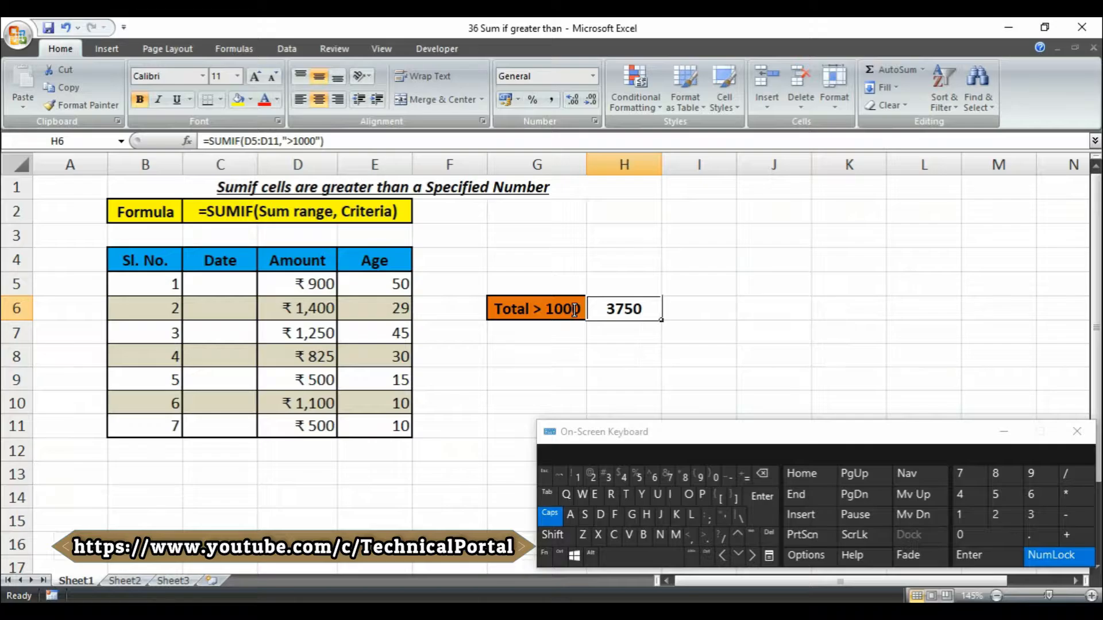
pyautogui.click(313, 309)
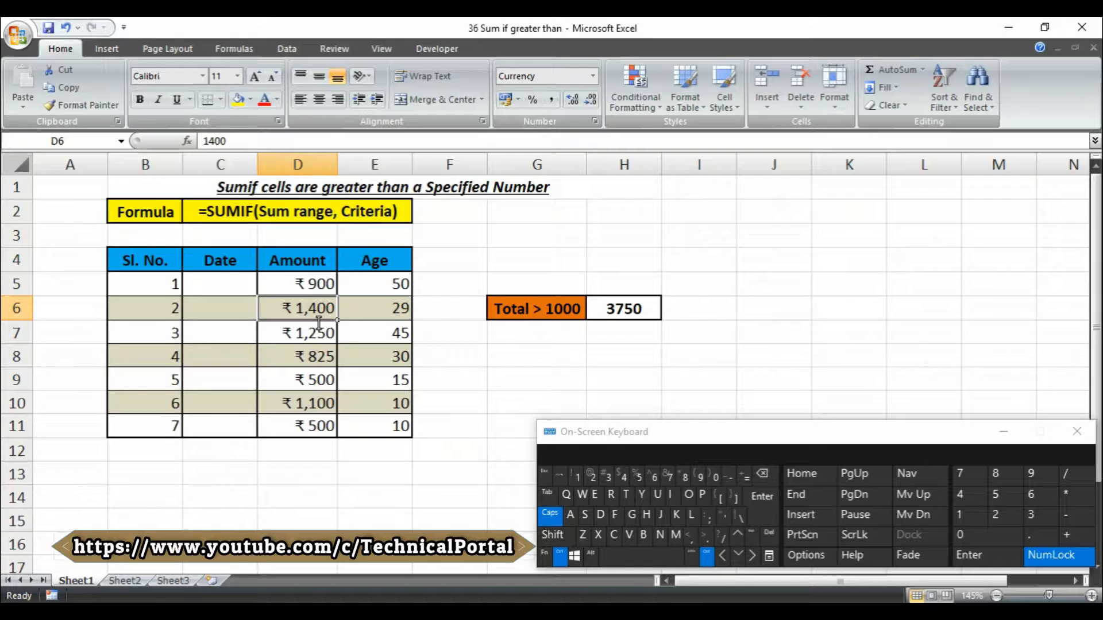
pyautogui.keyDown('ctrl'); pyautogui.click(309, 332); pyautogui.keyUp('ctrl')
pyautogui.keyDown('ctrl'); pyautogui.click(309, 403); pyautogui.keyUp('ctrl')
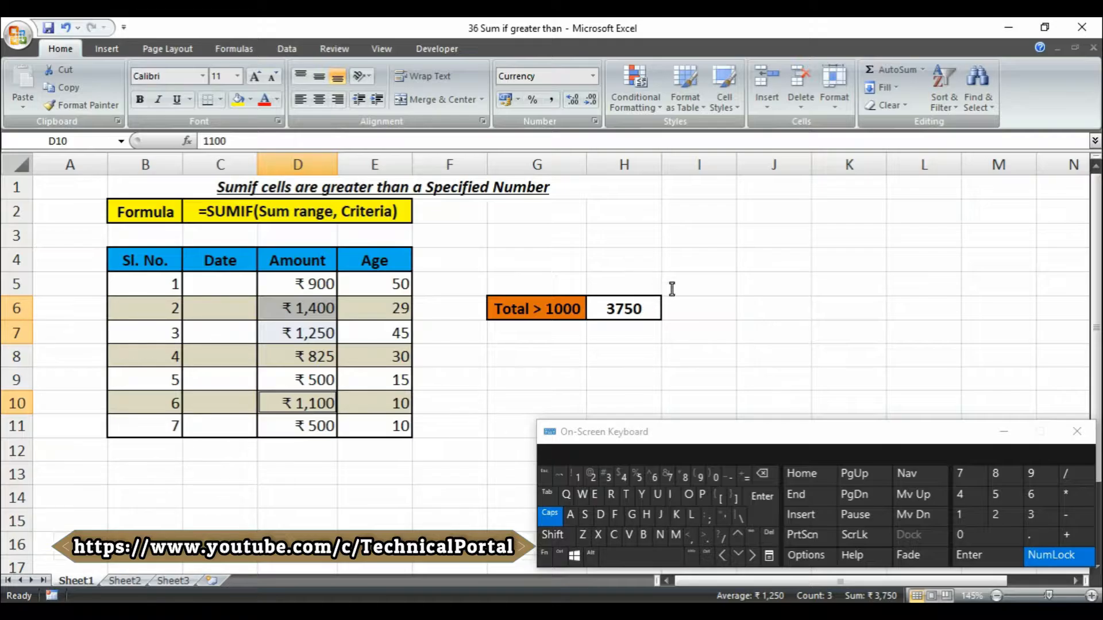
pyautogui.click(649, 309)
pyautogui.doubleClick(650, 309)
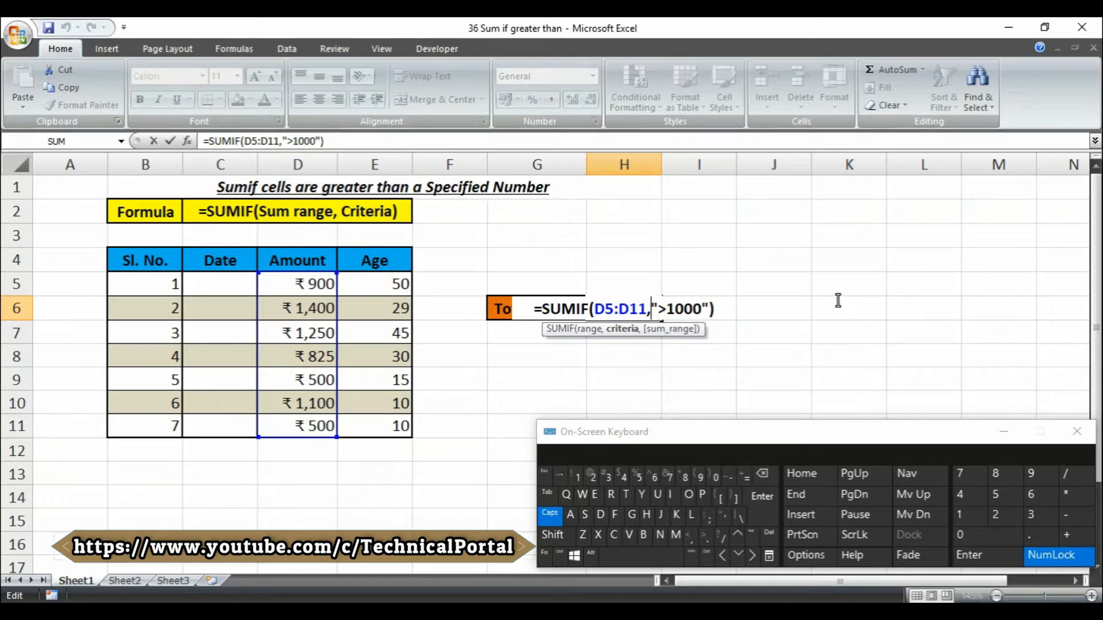
# Change H6's SUMIF criterion from ">1000" to ">=1000"
pyautogui.press('Right')
pyautogui.press('Right')
pyautogui.write('=')
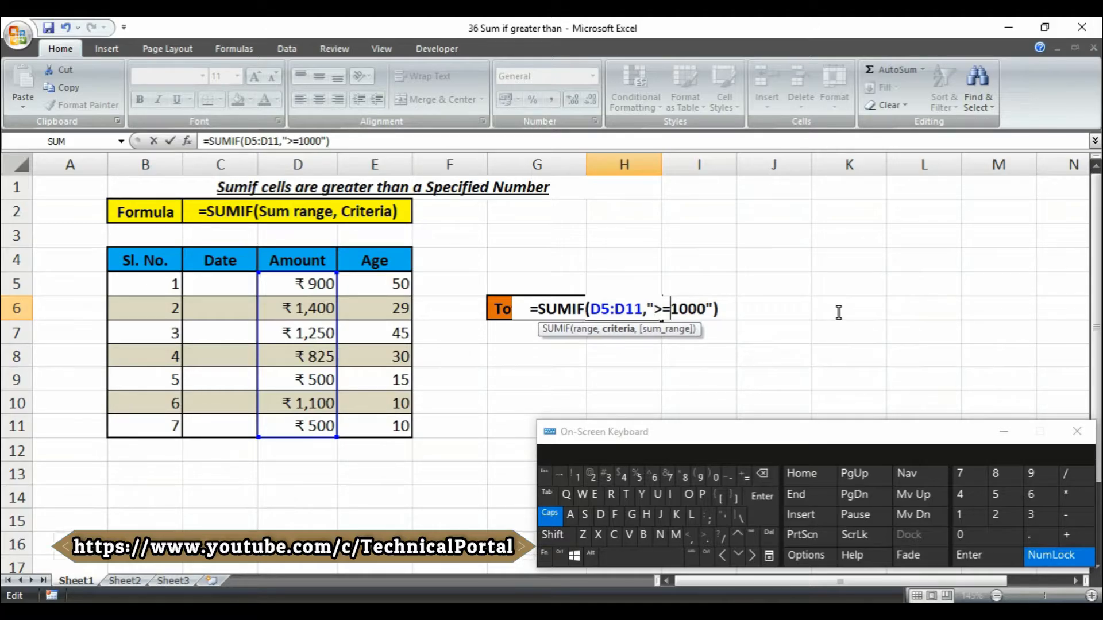
pyautogui.press('Return')
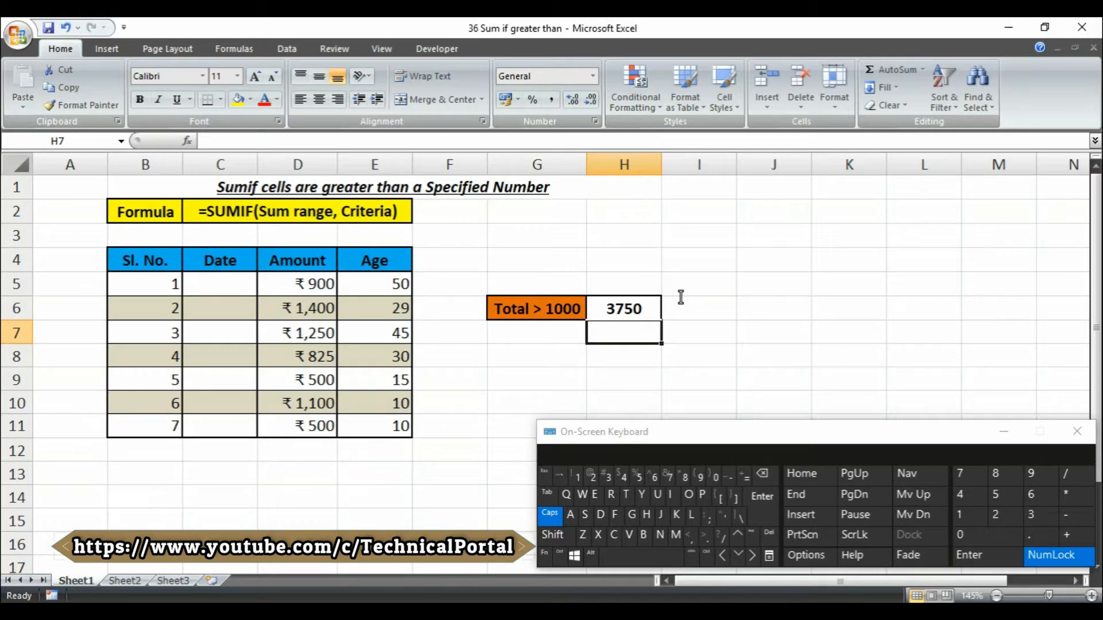
# Change the last Amount in D11 to 1000 so H6's total rises to 4750
pyautogui.click(302, 425)
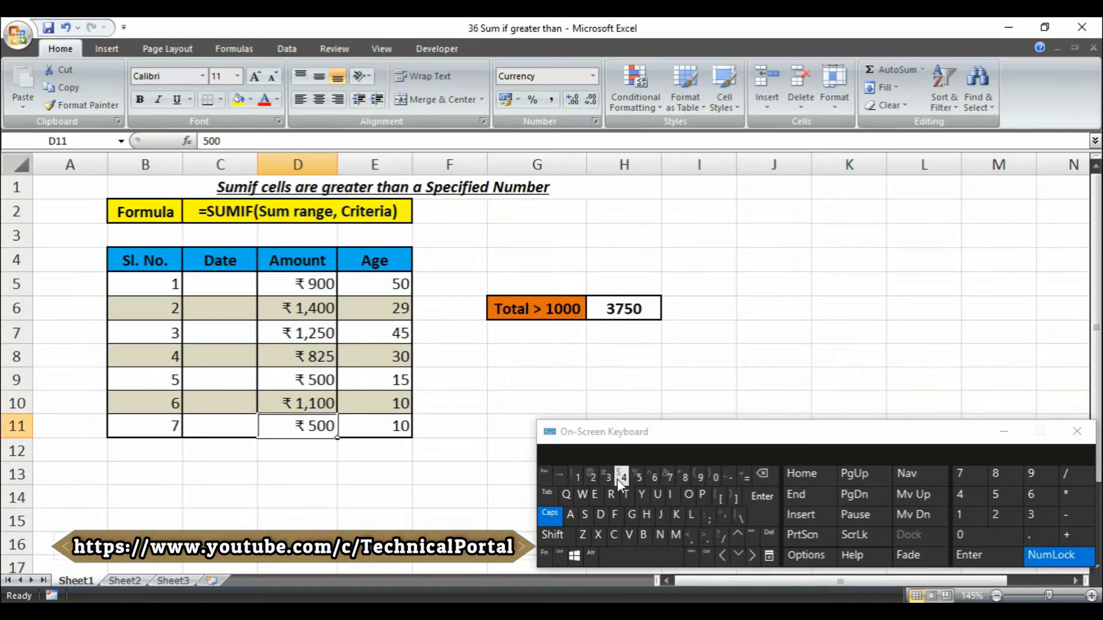
pyautogui.write('1000')
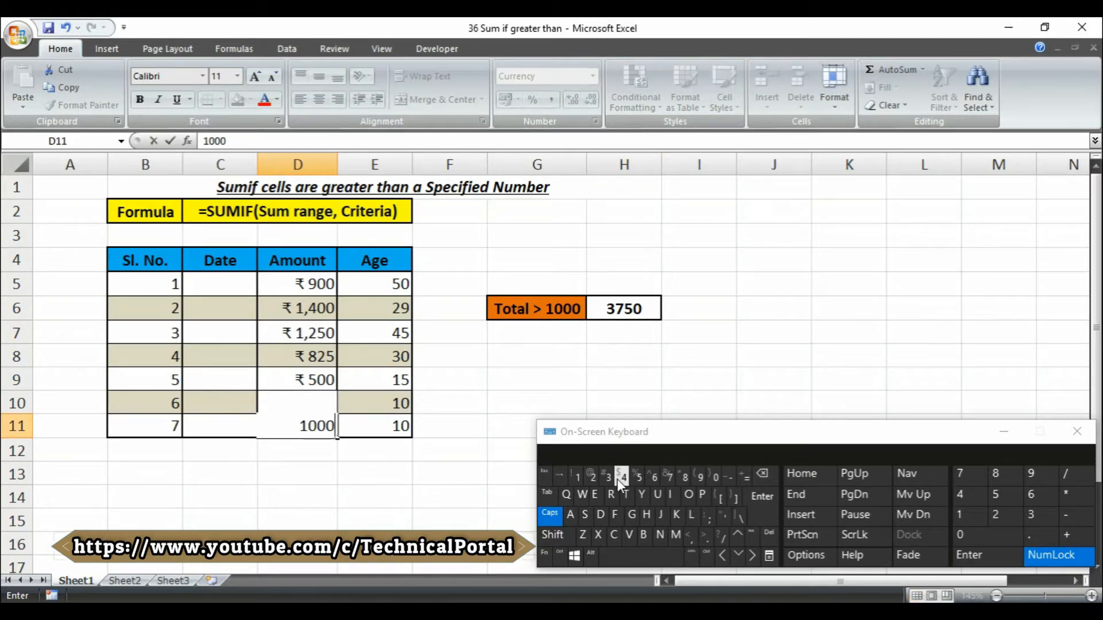
pyautogui.press('Return')
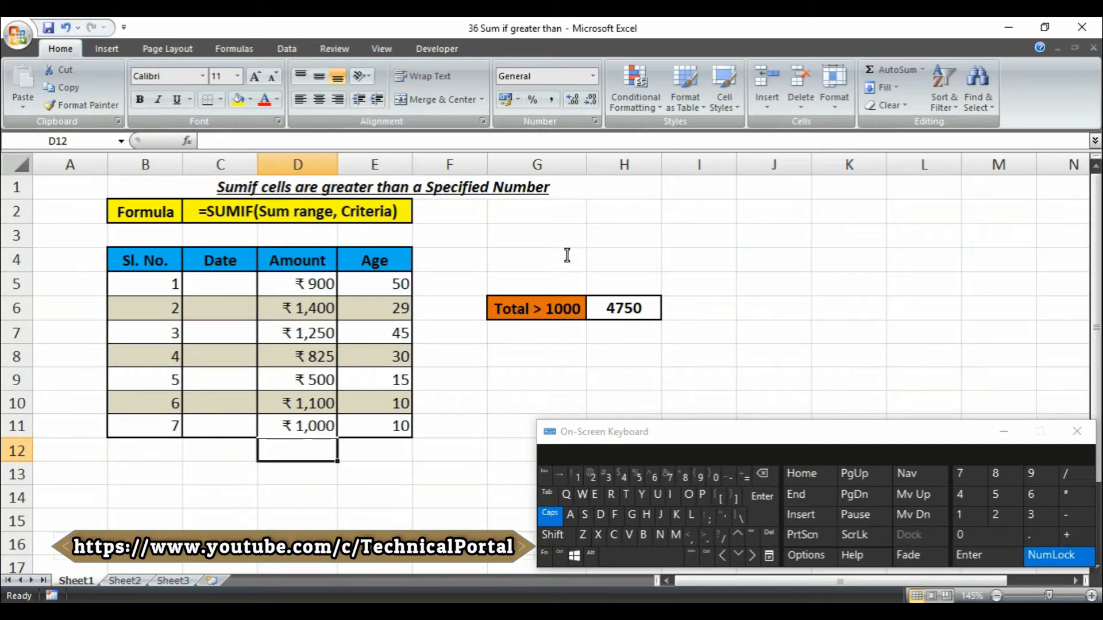
pyautogui.click(619, 255)
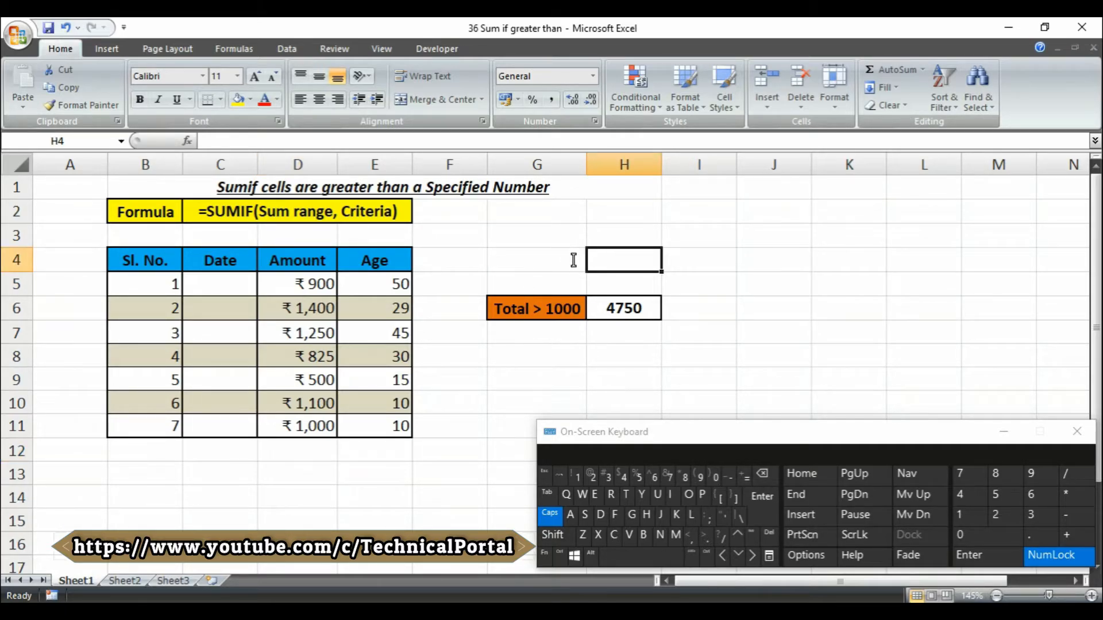
# Put the criteria value 1000 in H4 and the label 'Criteria' in G4
pyautogui.write('1000')
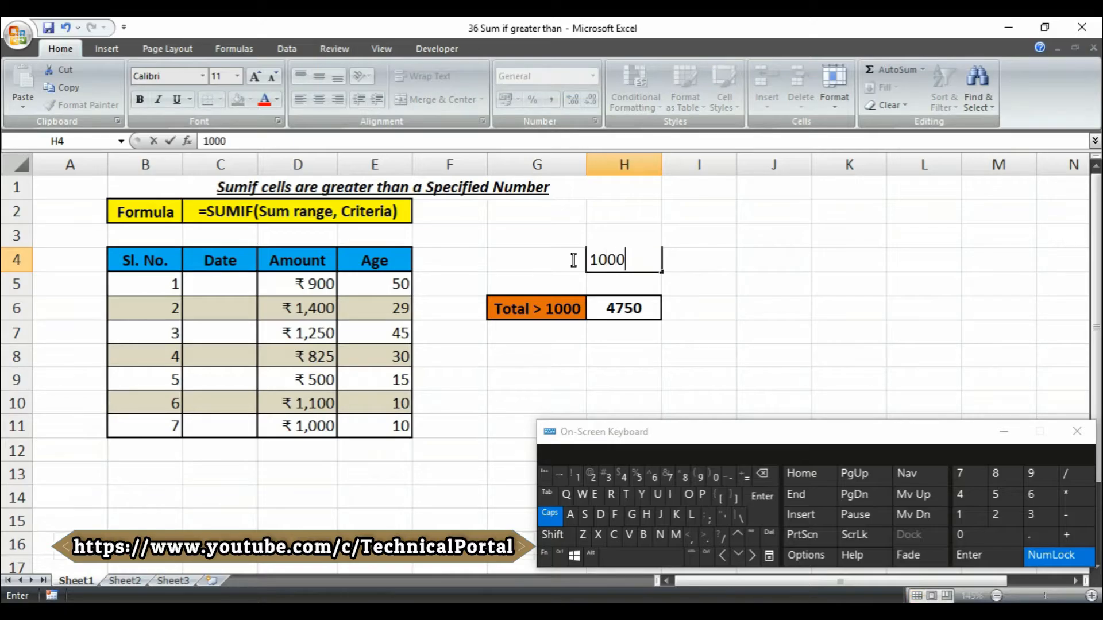
pyautogui.click(573, 260)
pyautogui.press('capslock')
pyautogui.write('C')
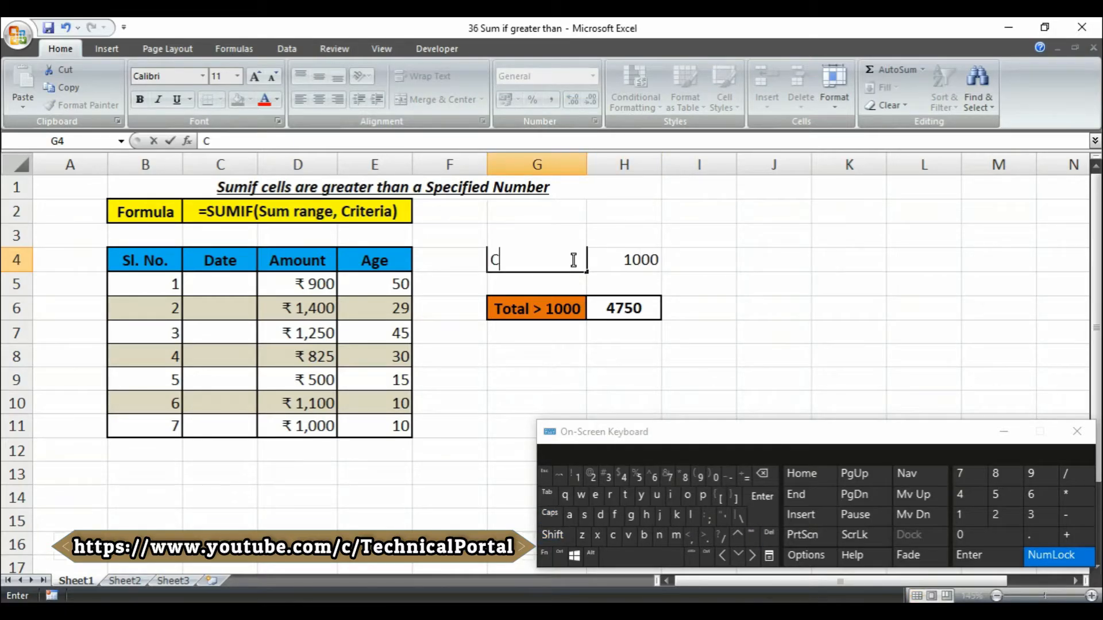
pyautogui.write('riteria')
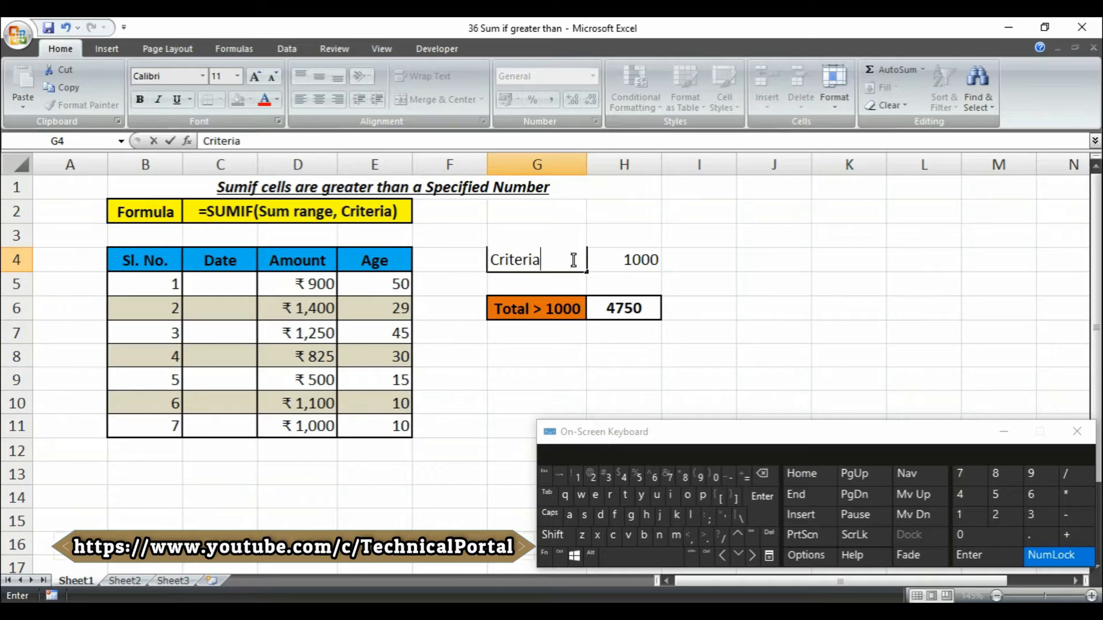
pyautogui.press('Tab')
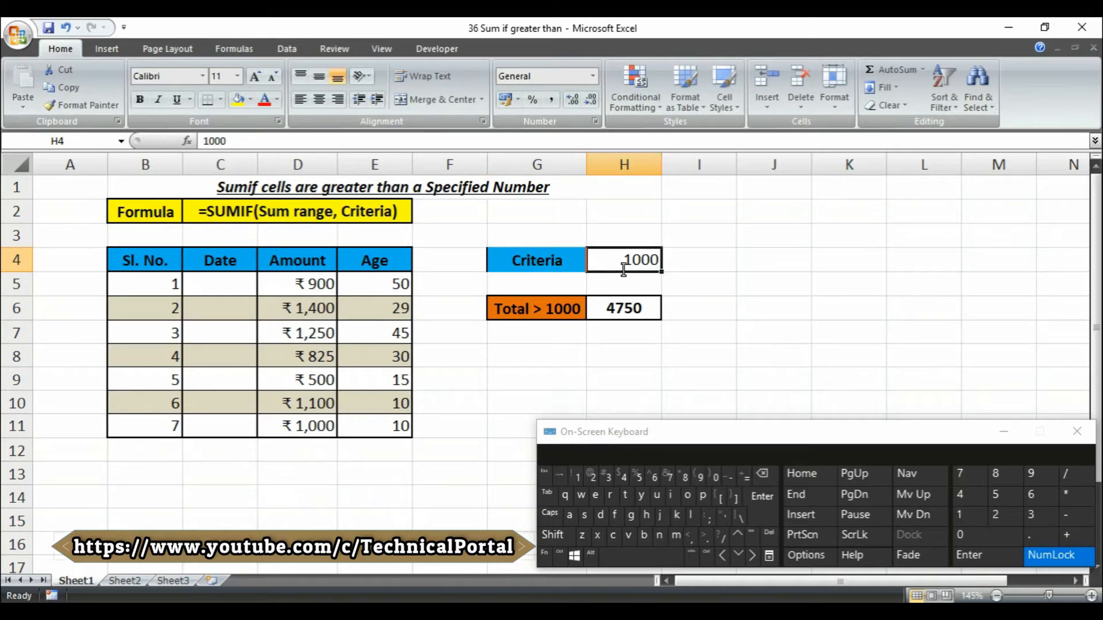
# Review the existing SUMIF formula in H6, then select I6 for the second total
pyautogui.click(691, 270)
pyautogui.click(640, 303)
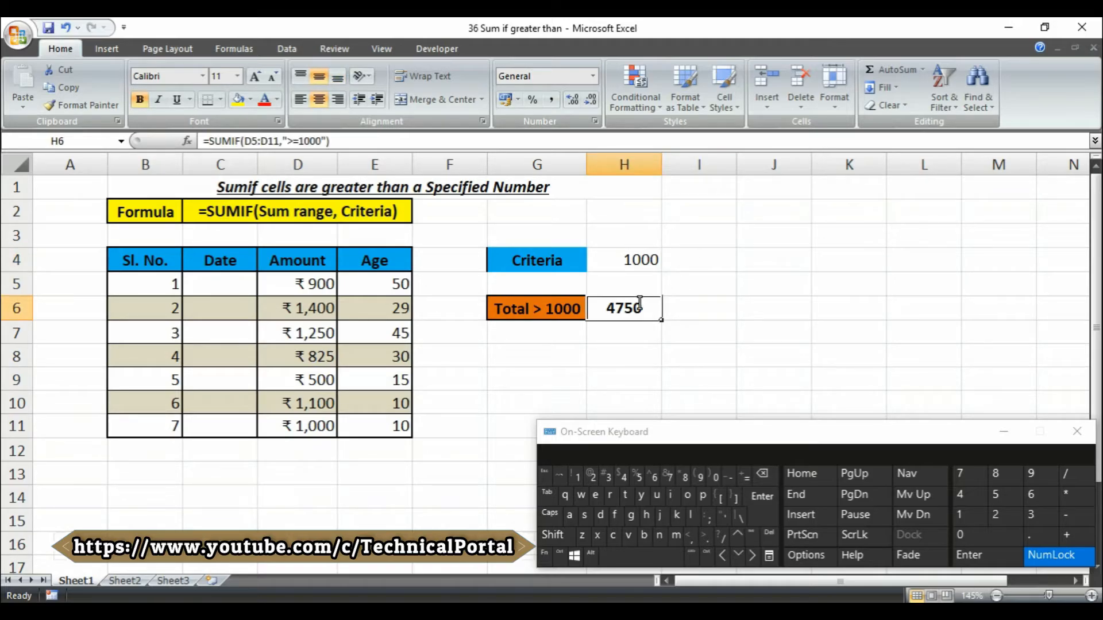
pyautogui.click(711, 314)
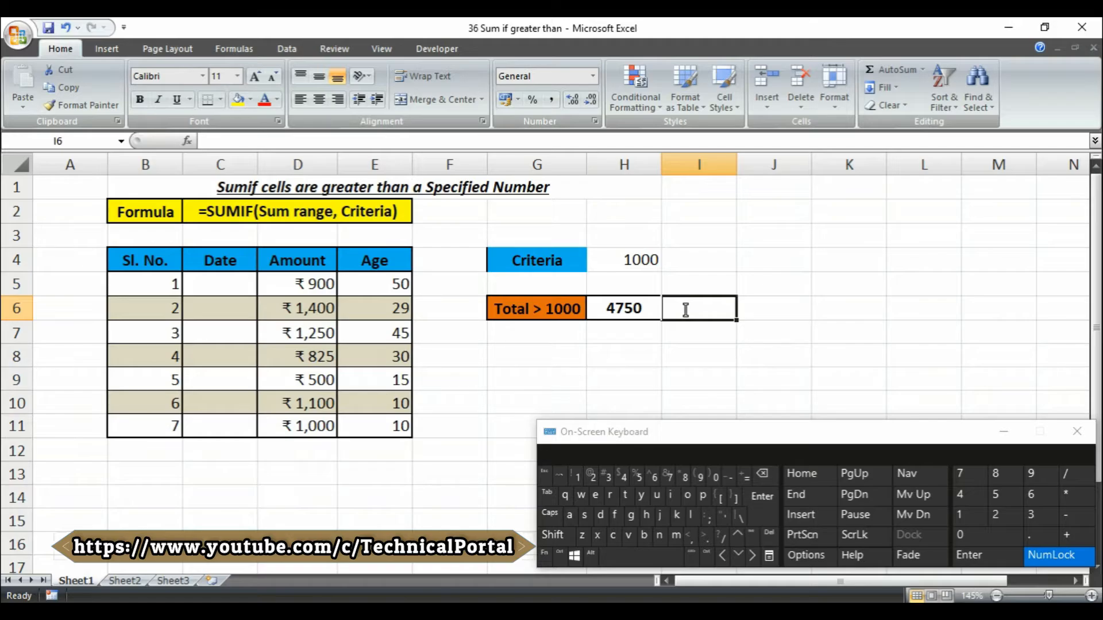
# Begin I6's formula as =SUMIF(D5:D11, with the Amount range selected
pyautogui.write('=')
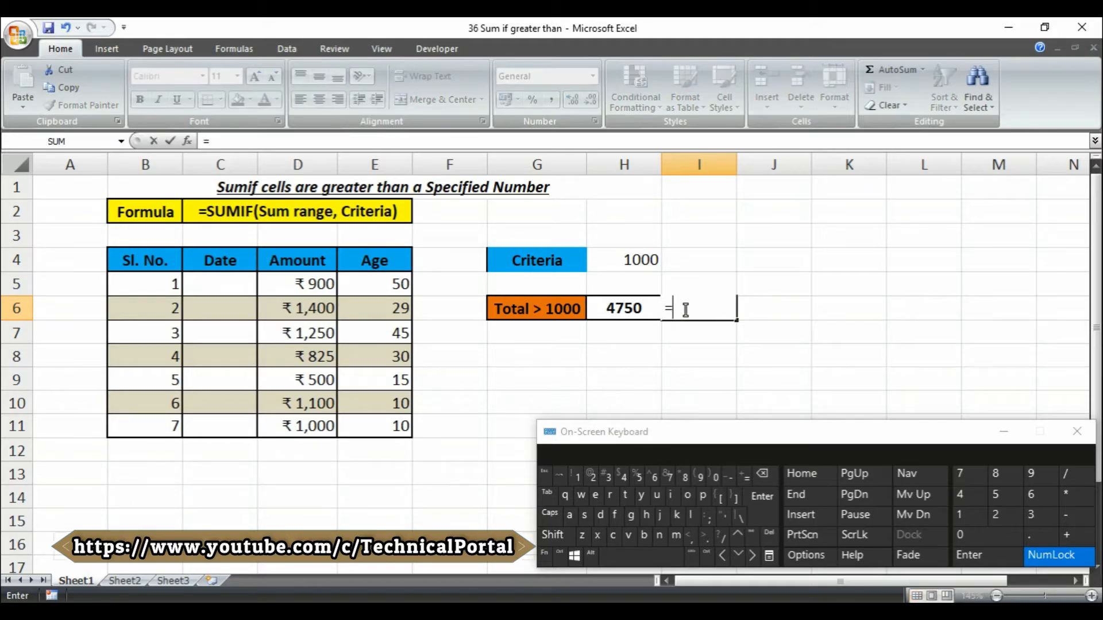
pyautogui.write('sumif')
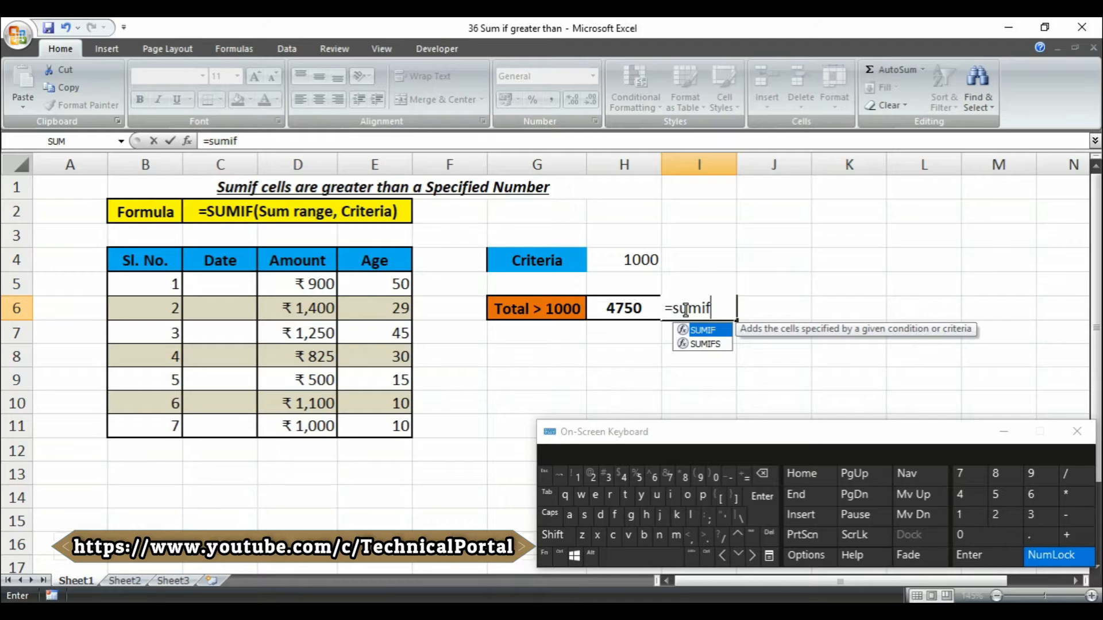
pyautogui.press('Tab')
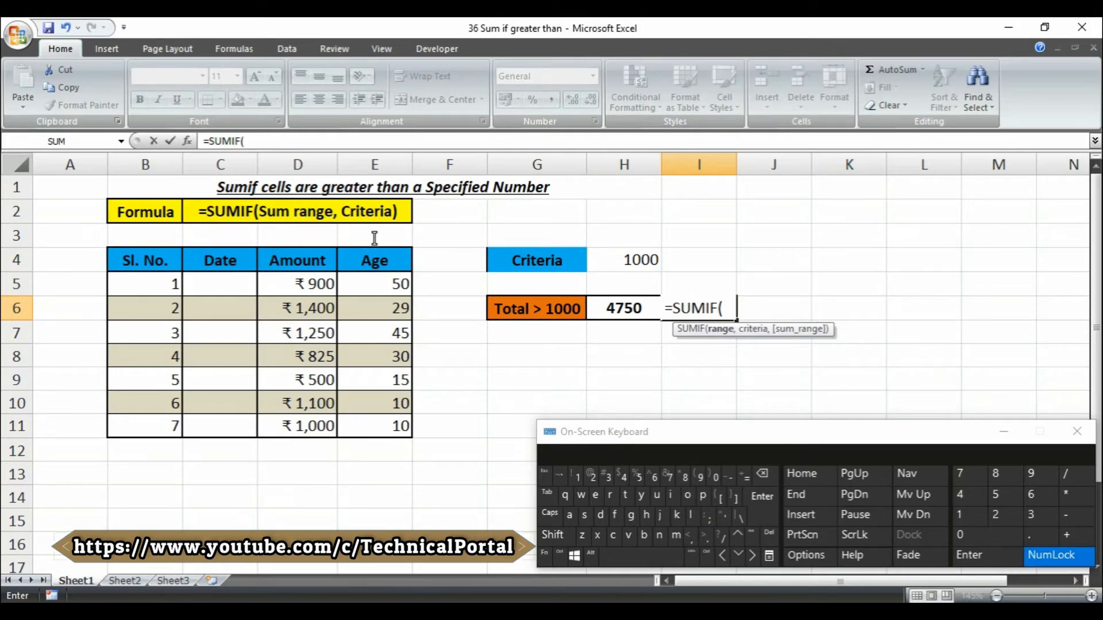
pyautogui.click(314, 284)
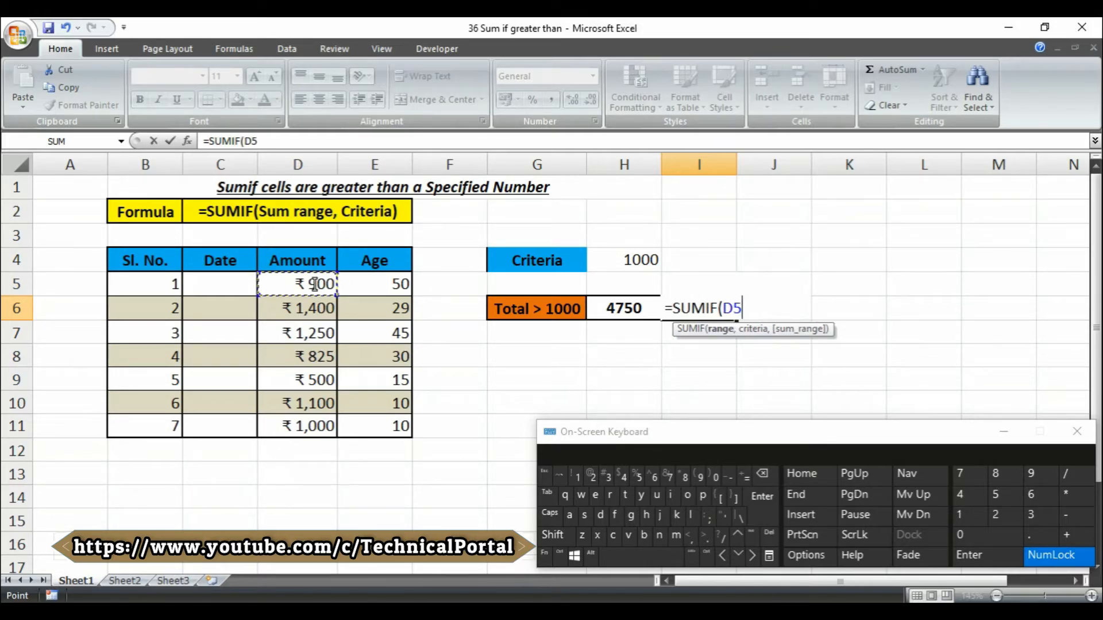
pyautogui.moveTo(315, 283); pyautogui.dragTo(299, 424)
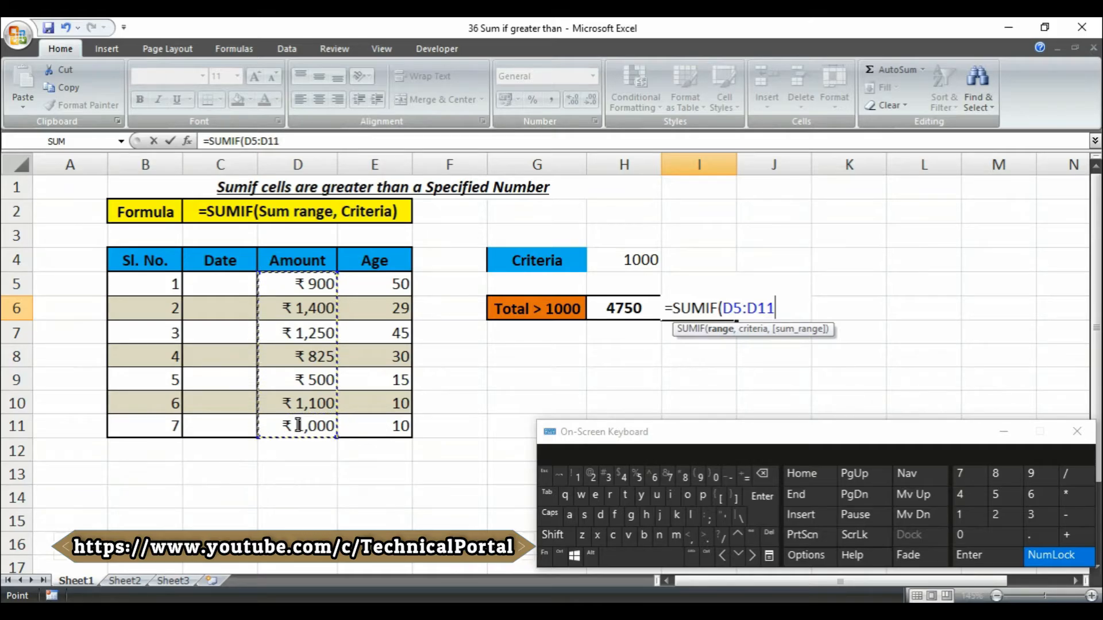
pyautogui.write(',')
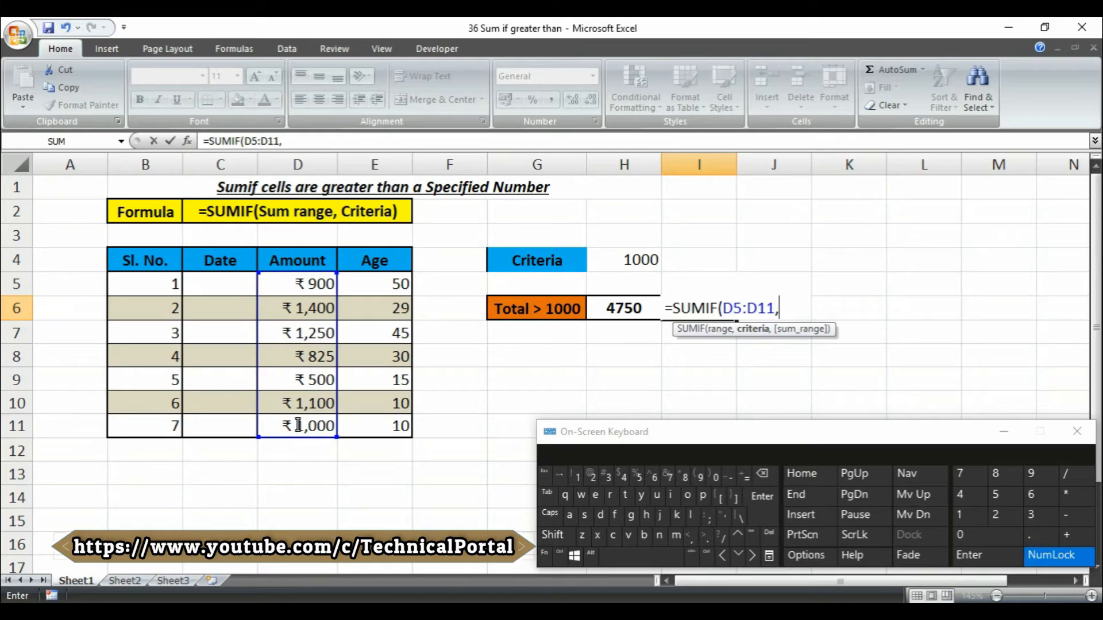
# Complete I6 as =SUMIF(D5:D11,">"&H4), returning 3750 from the H4 criteria
pyautogui.write('">')
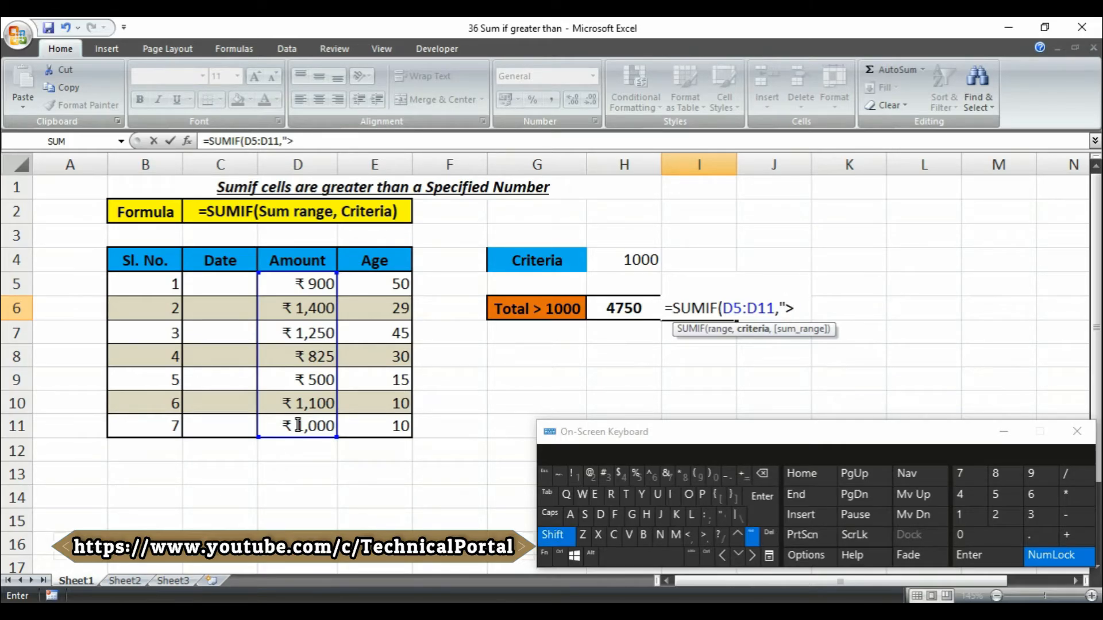
pyautogui.write('"')
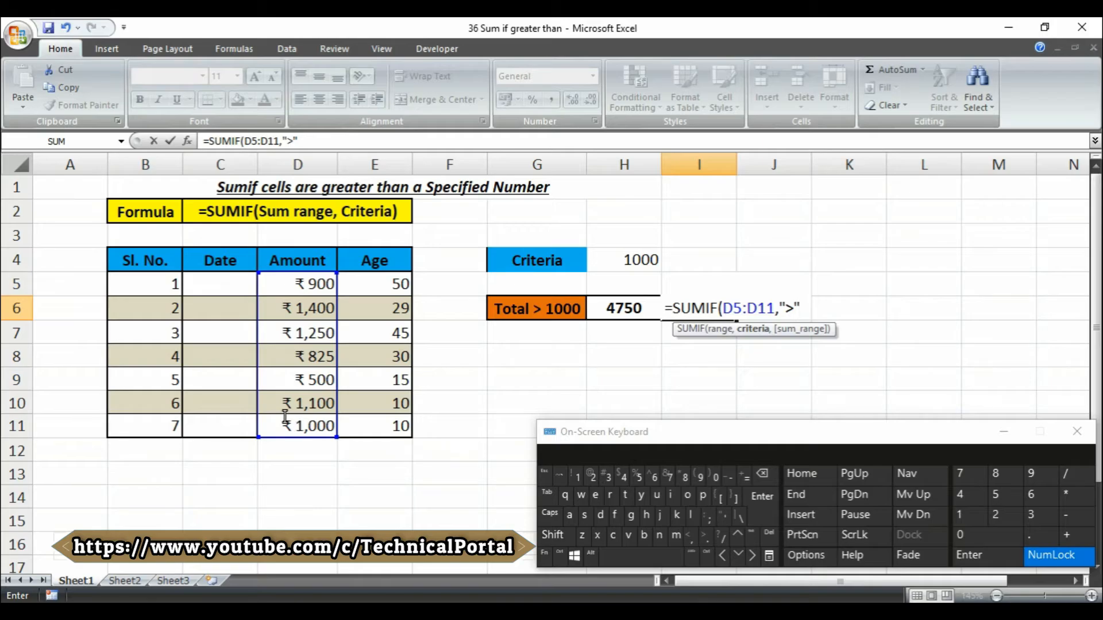
pyautogui.press('shift')
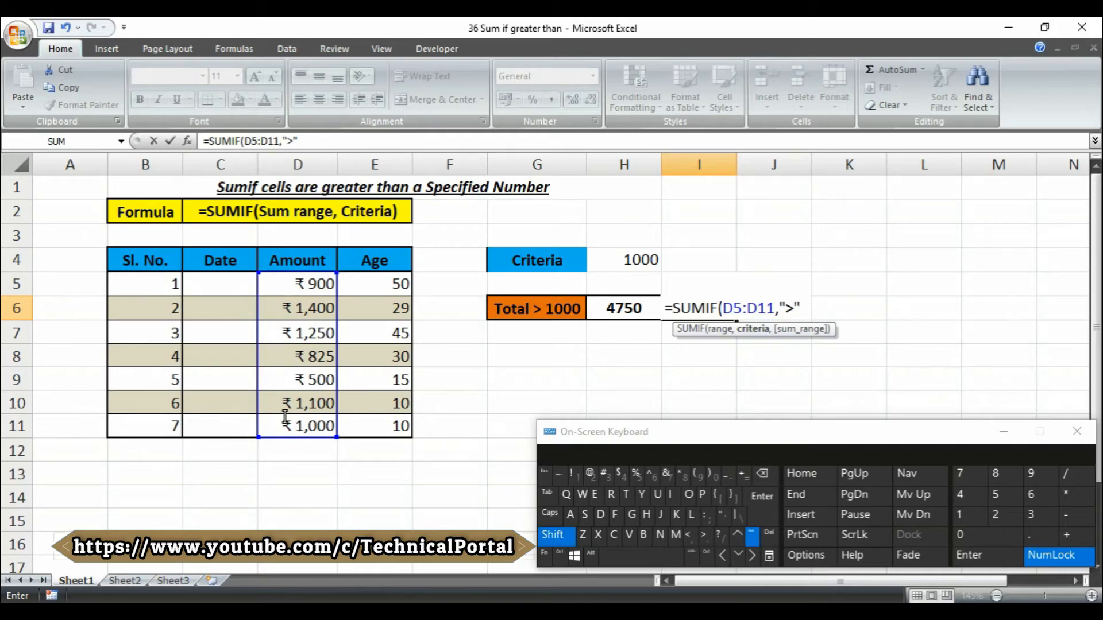
pyautogui.write('&')
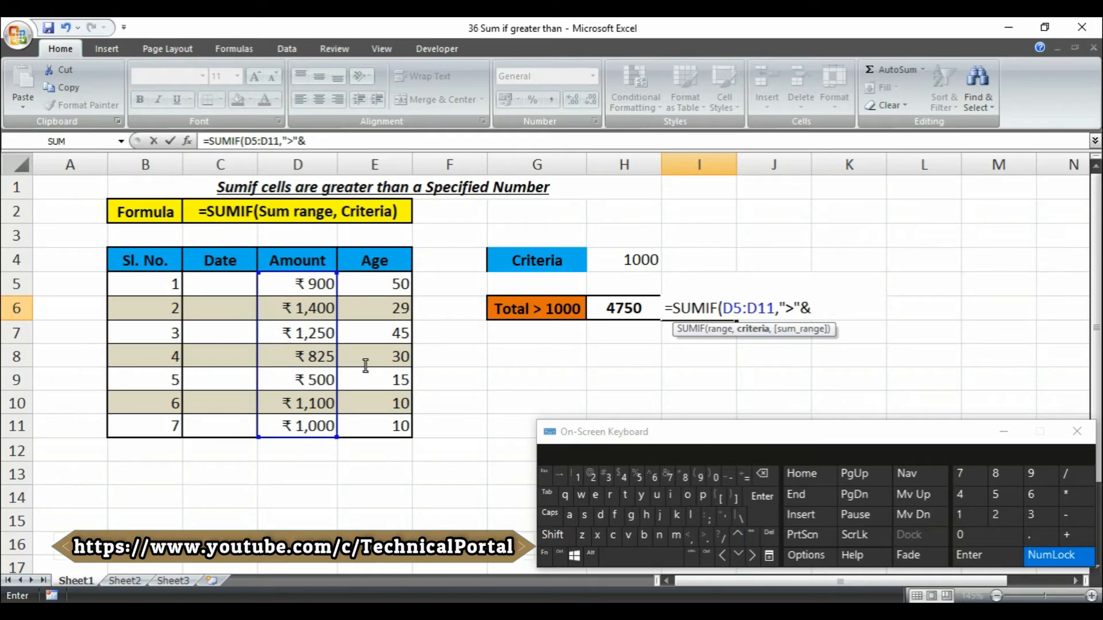
pyautogui.click(616, 260)
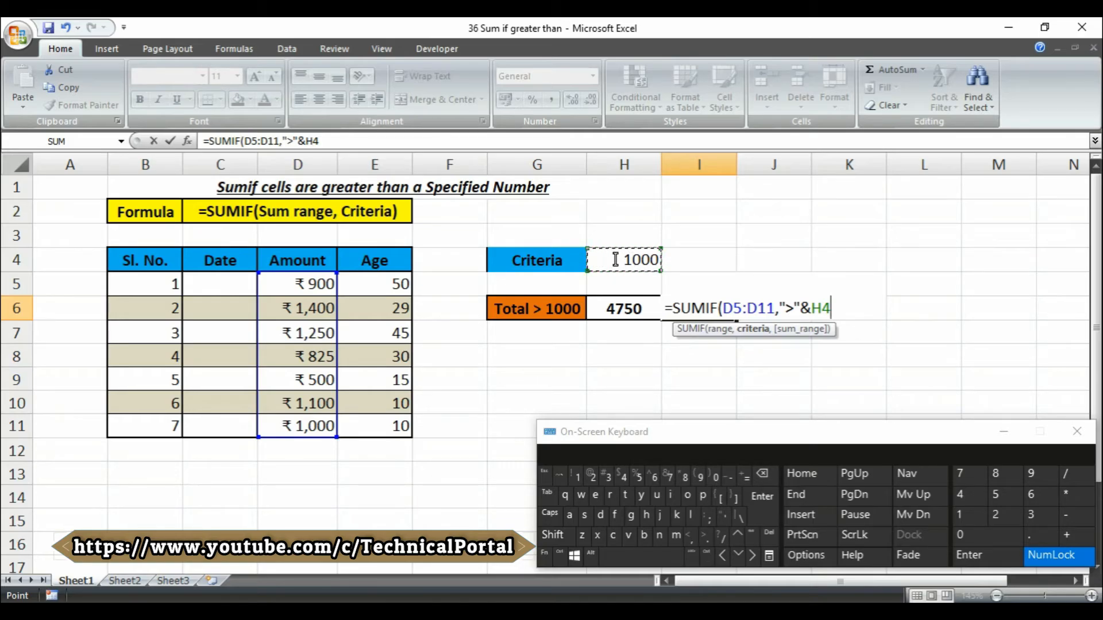
pyautogui.write(')')
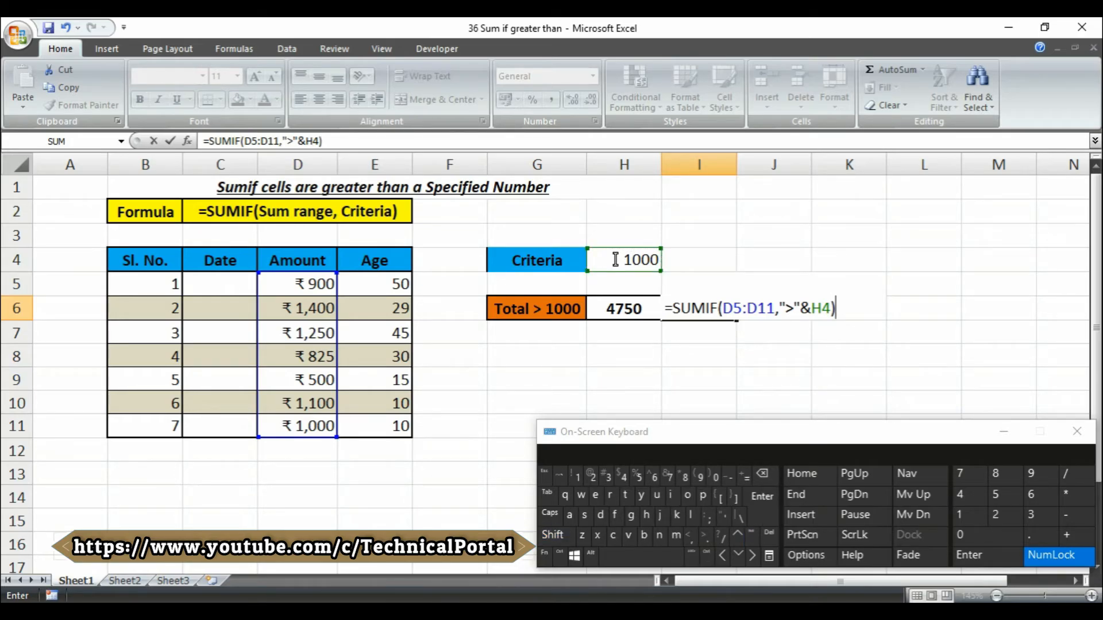
pyautogui.press('Return')
pyautogui.click(634, 260)
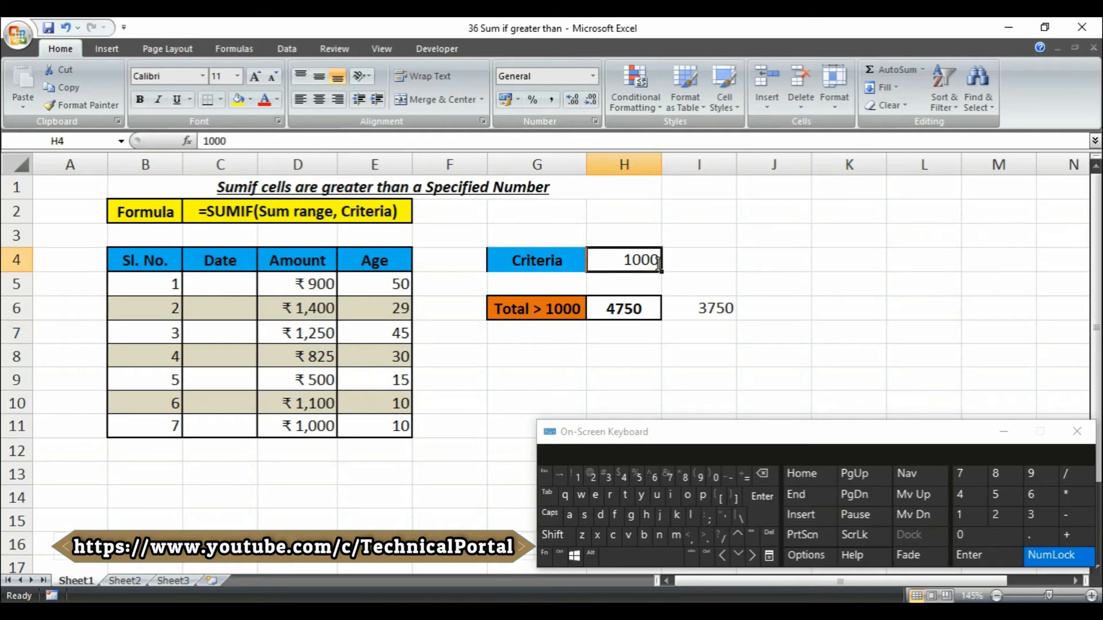
pyautogui.click(710, 308)
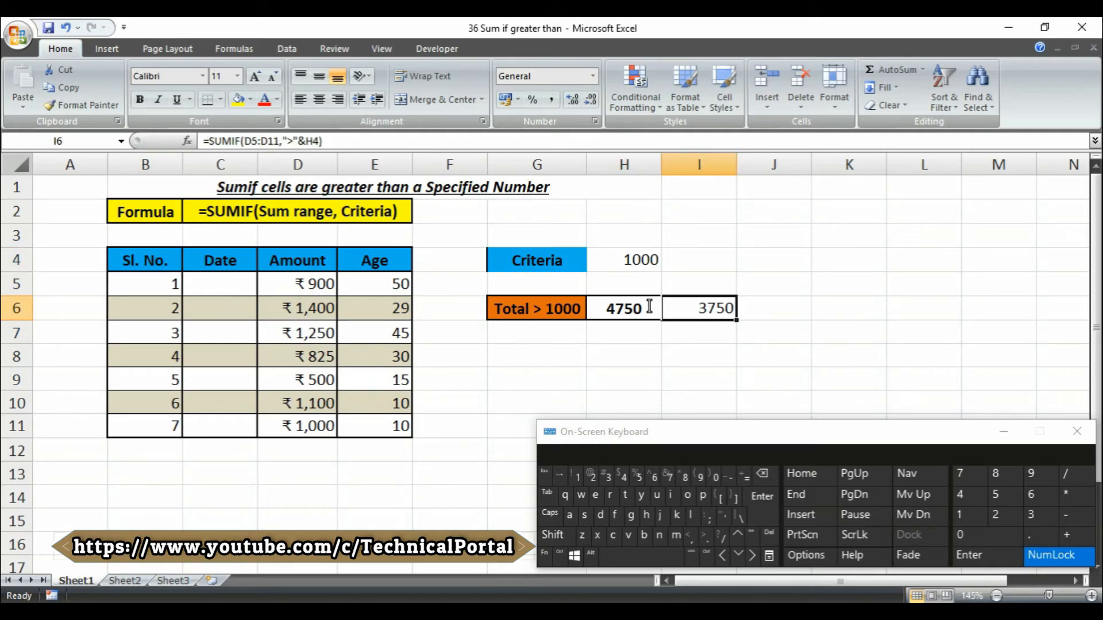